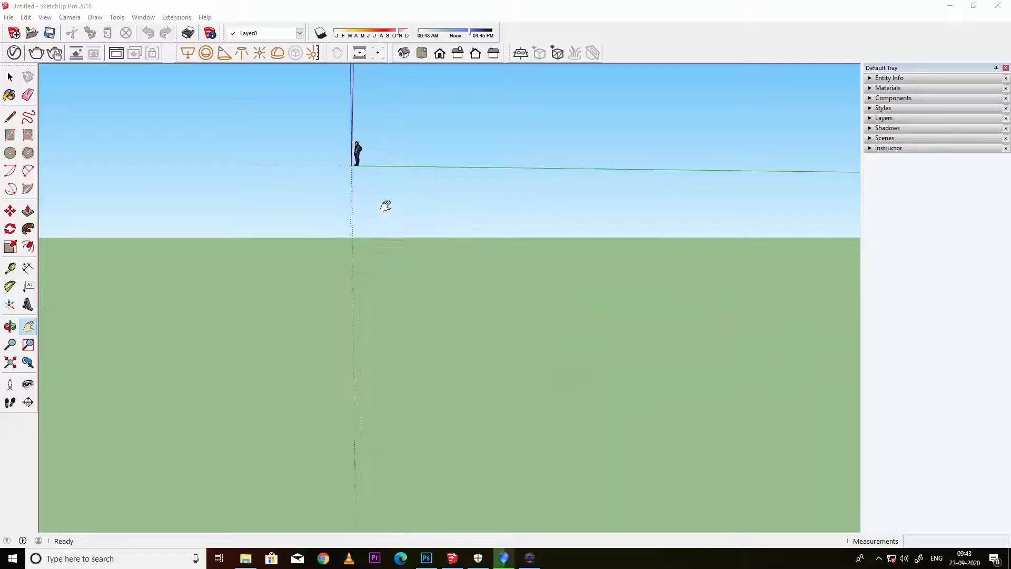
# Step: Orbit, zoom and pan the new model's view around the scale figure at the origin
pyautogui.moveTo(385, 206)
pyautogui.mouseDown(button='middle')
pyautogui.moveTo(420, 207)
pyautogui.moveTo(422, 163)
pyautogui.moveTo(463, 143)
pyautogui.moveTo(388, 196)
pyautogui.moveTo(332, 341)
pyautogui.moveTo(335, 287)
pyautogui.mouseUp(button='middle')
pyautogui.scroll(1, 303, 319)
pyautogui.scroll(5, 271, 321)
pyautogui.scroll(3, 287, 308)
pyautogui.scroll(-3, 286, 308)
pyautogui.moveTo(335, 288); pyautogui.dragTo(413, 322)
pyautogui.moveTo(413, 321)
pyautogui.mouseDown(button='middle')
pyautogui.moveTo(386, 334)
pyautogui.moveTo(506, 330)
pyautogui.moveTo(367, 328)
pyautogui.mouseUp(button='middle')
# Step: Select the scale figure and delete it
pyautogui.click(10, 77)
pyautogui.click(253, 322)
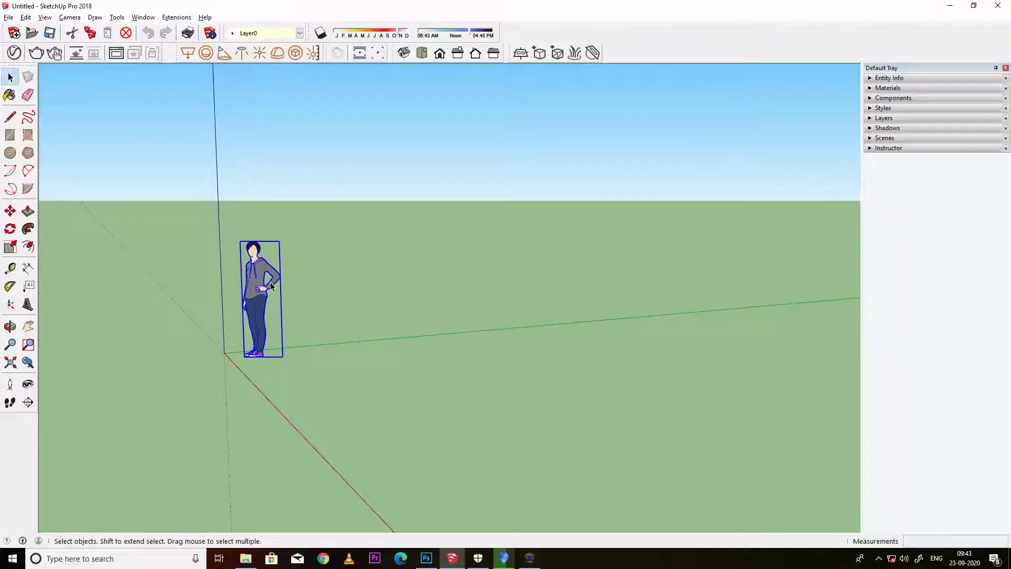
pyautogui.moveTo(331, 315); pyautogui.dragTo(410, 335, button='middle')
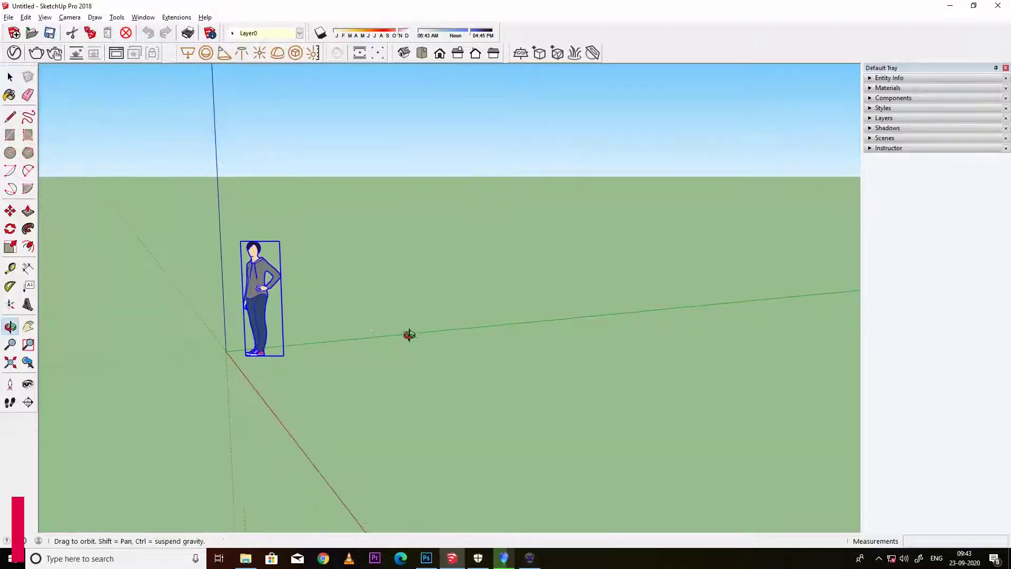
pyautogui.click(320, 210)
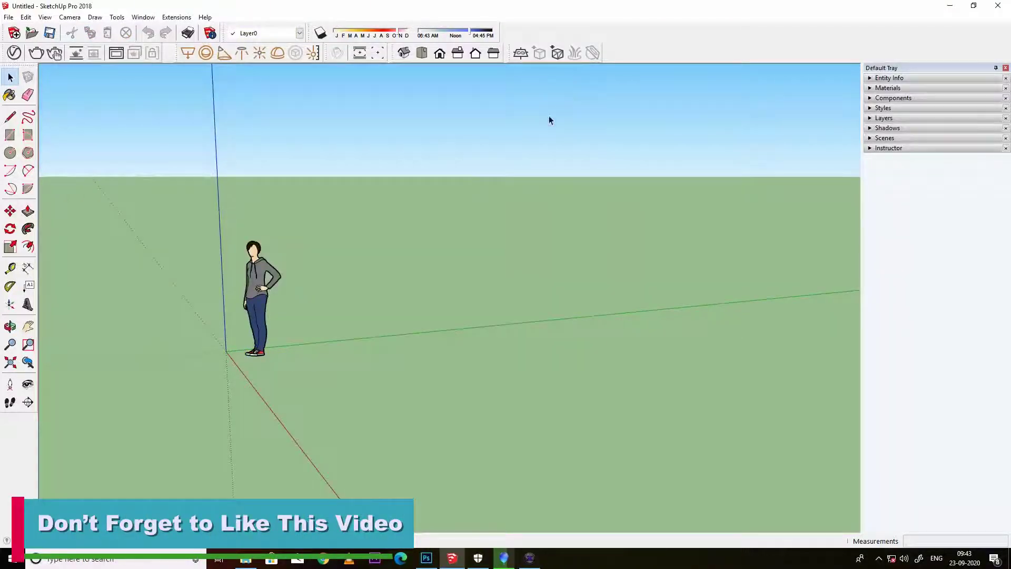
pyautogui.click(256, 286)
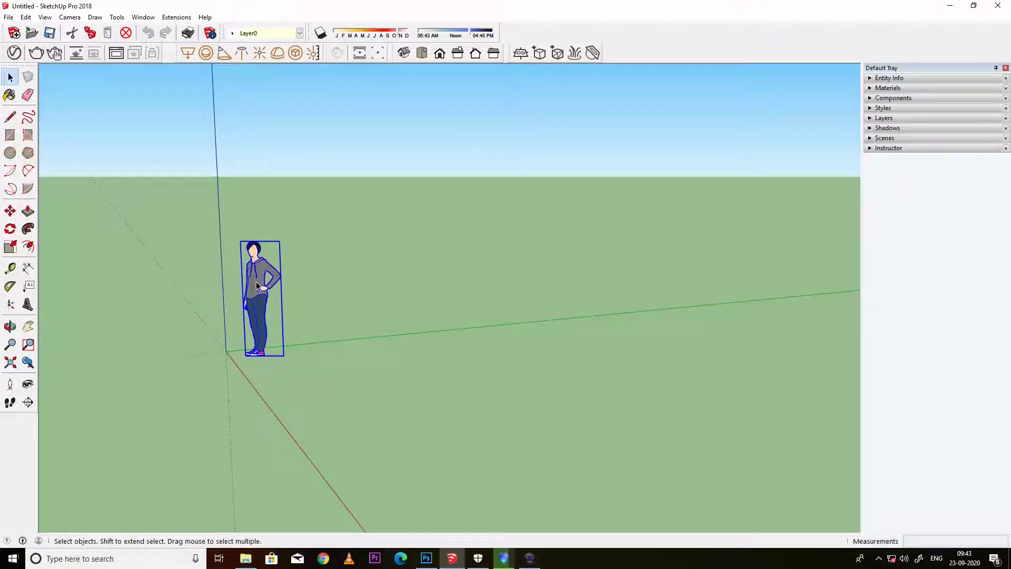
pyautogui.press('Delete')
# Step: Zoom in and out to look over the now-empty model
pyautogui.scroll(-1, 307, 321)
pyautogui.scroll(-1, 308, 321)
pyautogui.scroll(2, 287, 381)
pyautogui.scroll(1, 314, 356)
pyautogui.scroll(1, 316, 358)
pyautogui.scroll(-1, 317, 356)
pyautogui.scroll(1, 319, 348)
pyautogui.scroll(-1, 324, 345)
pyautogui.scroll(1, 348, 344)
pyautogui.scroll(-1, 371, 345)
pyautogui.scroll(-1, 369, 342)
pyautogui.scroll(1, 354, 342)
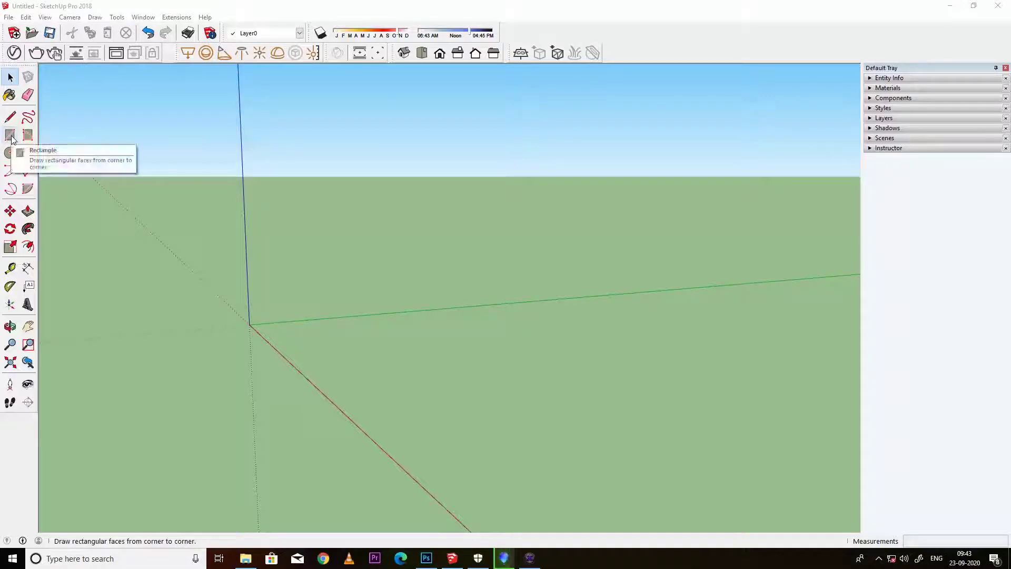
pyautogui.click(117, 18)
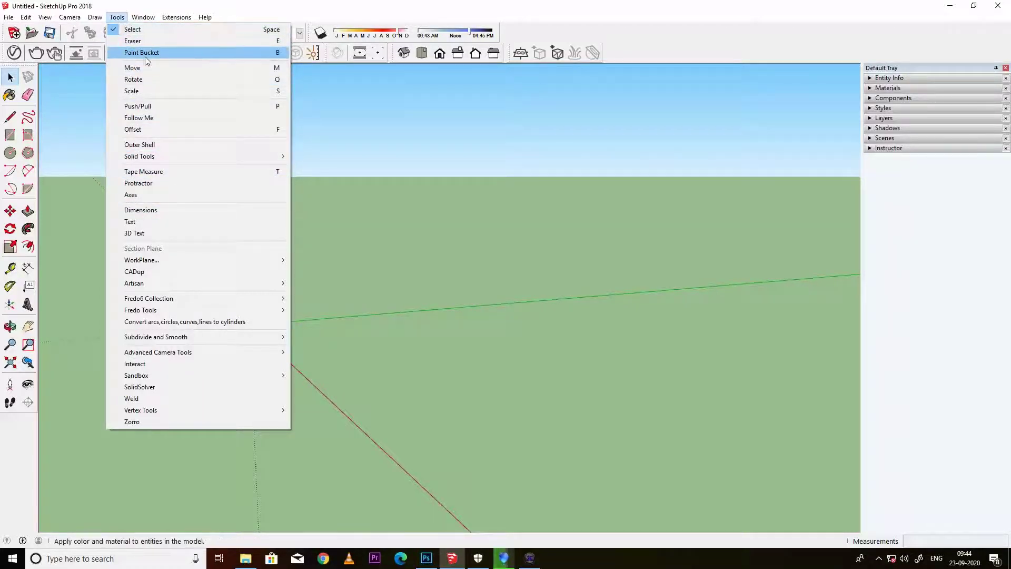
pyautogui.click(117, 17)
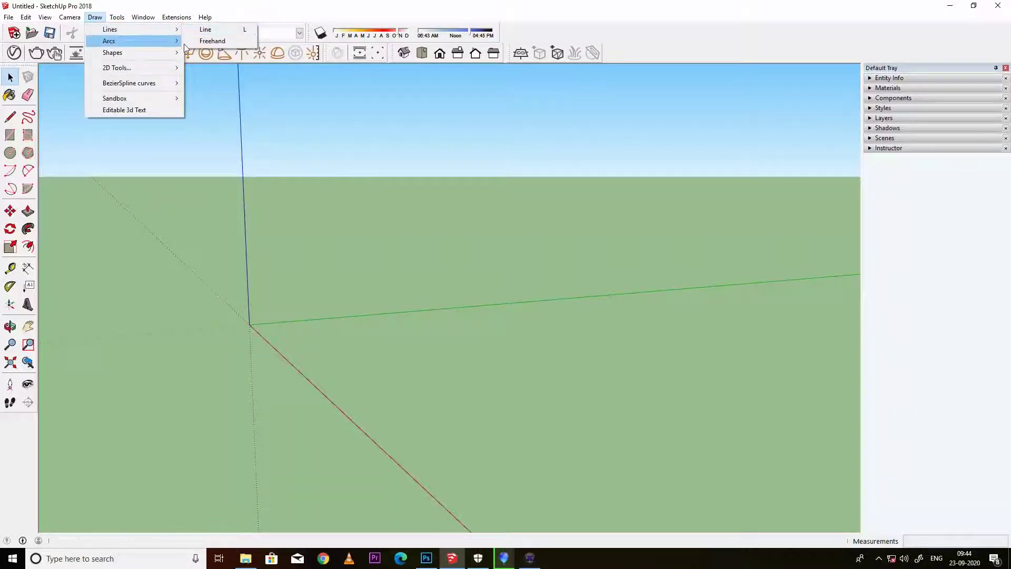
pyautogui.moveTo(113, 52)
pyautogui.click(226, 124)
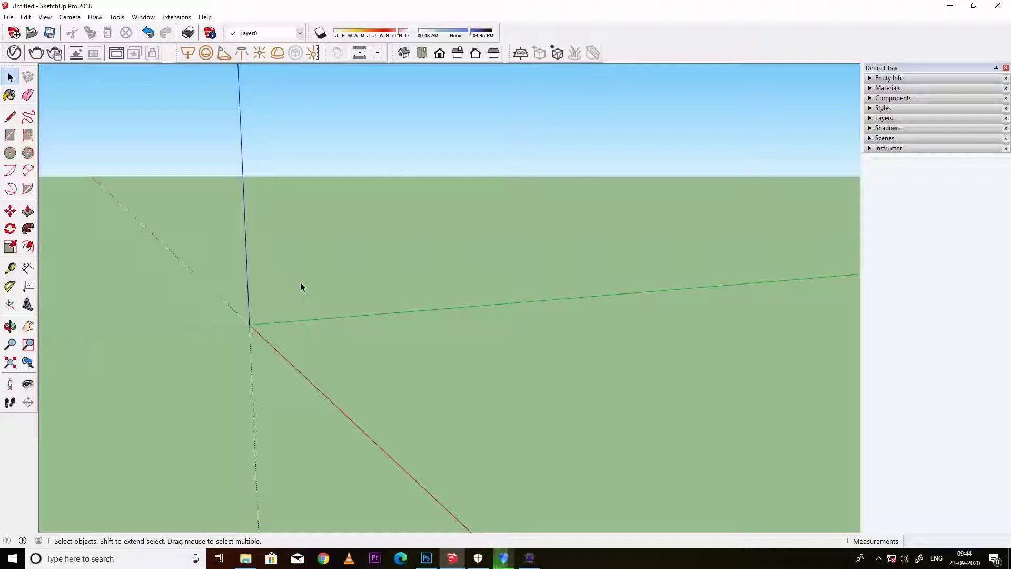
# Step: Draw a rectangle on the ground from the axes origin to an opposite corner
pyautogui.press('r')
pyautogui.moveTo(295, 311)
pyautogui.mouseDown(button='middle')
pyautogui.moveTo(296, 391)
pyautogui.moveTo(282, 275)
pyautogui.moveTo(347, 332)
pyautogui.mouseUp(button='middle')
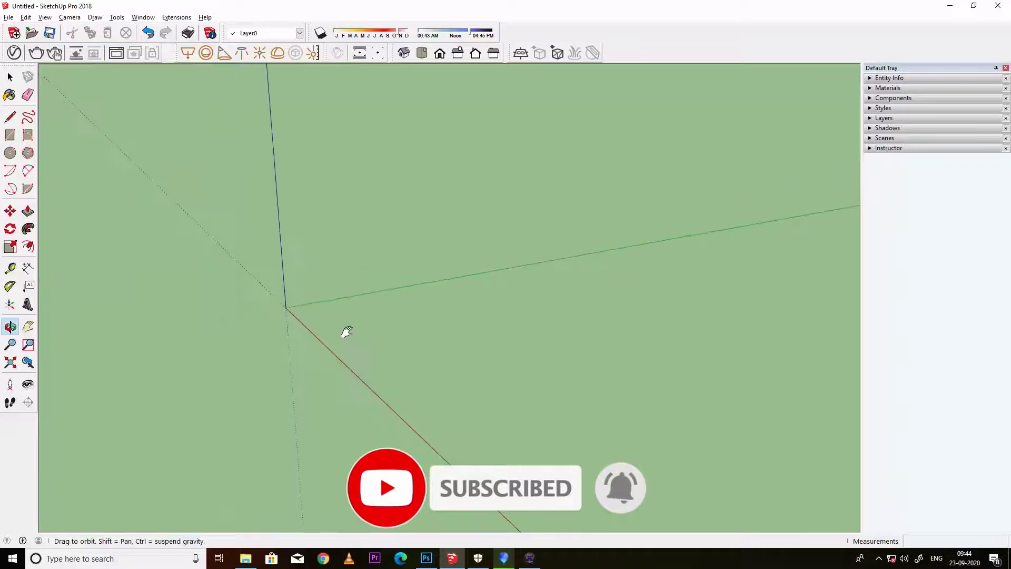
pyautogui.scroll(3, 354, 339)
pyautogui.scroll(1, 316, 323)
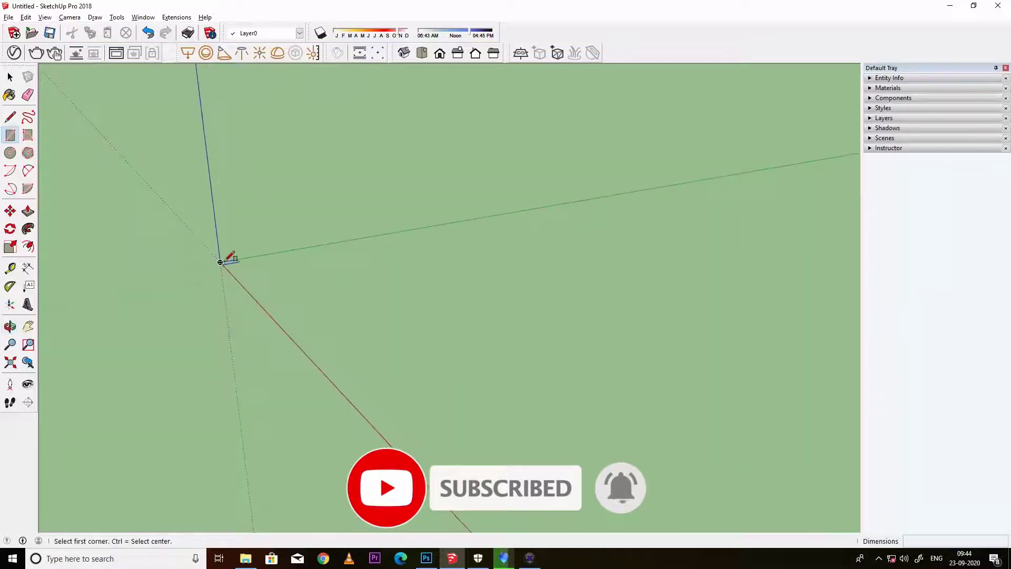
pyautogui.click(221, 262)
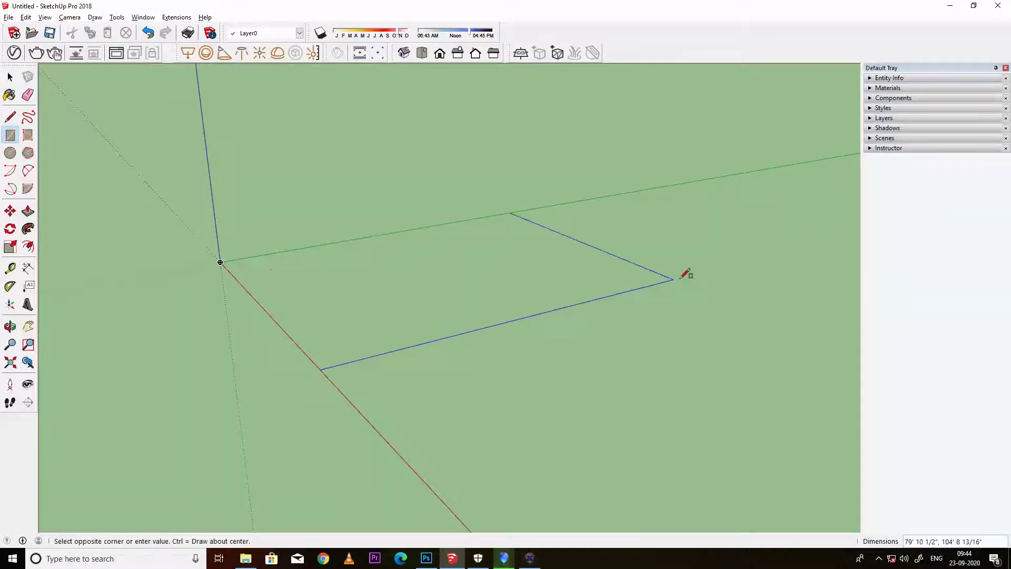
pyautogui.click(741, 273)
# Step: Orbit around the new rectangle to inspect it from above and below
pyautogui.moveTo(462, 381)
pyautogui.mouseDown(button='middle')
pyautogui.moveTo(549, 253)
pyautogui.moveTo(578, 158)
pyautogui.moveTo(275, 316)
pyautogui.moveTo(612, 335)
pyautogui.moveTo(434, 204)
pyautogui.moveTo(516, 350)
pyautogui.moveTo(253, 361)
pyautogui.moveTo(485, 352)
pyautogui.mouseUp(button='middle')
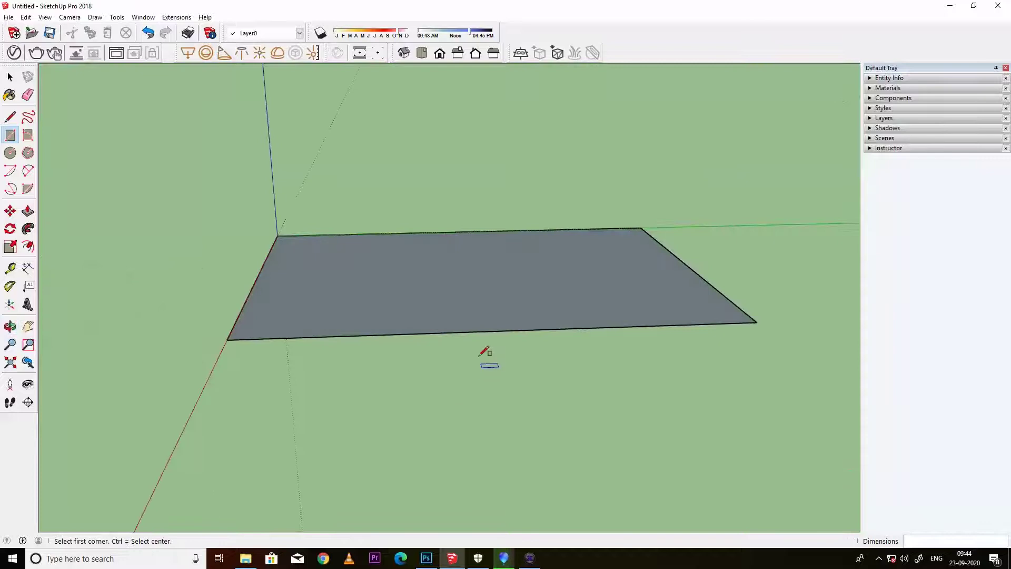
pyautogui.moveTo(796, 335)
pyautogui.mouseDown(button='middle')
pyautogui.moveTo(517, 334)
pyautogui.moveTo(469, 181)
pyautogui.moveTo(486, 330)
pyautogui.moveTo(463, 290)
pyautogui.moveTo(548, 251)
pyautogui.moveTo(485, 173)
pyautogui.mouseUp(button='middle')
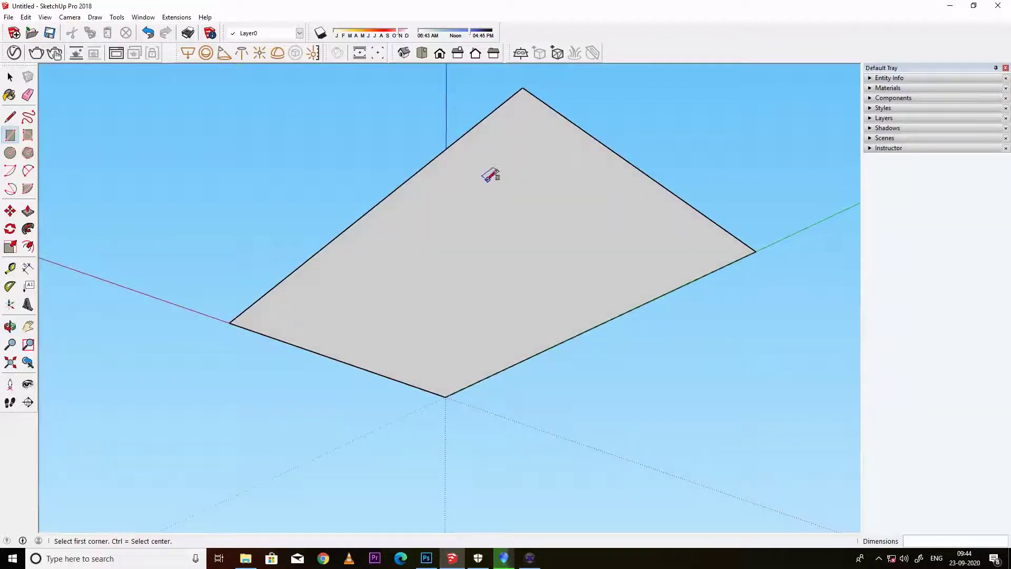
pyautogui.moveTo(560, 160)
pyautogui.mouseDown(button='middle')
pyautogui.moveTo(506, 293)
pyautogui.moveTo(481, 458)
pyautogui.moveTo(411, 311)
pyautogui.moveTo(533, 319)
pyautogui.moveTo(416, 347)
pyautogui.mouseUp(button='middle')
pyautogui.press('r')
pyautogui.moveTo(438, 312)
pyautogui.mouseDown(button='middle')
pyautogui.moveTo(650, 230)
pyautogui.moveTo(381, 217)
pyautogui.moveTo(476, 288)
pyautogui.mouseUp(button='middle')
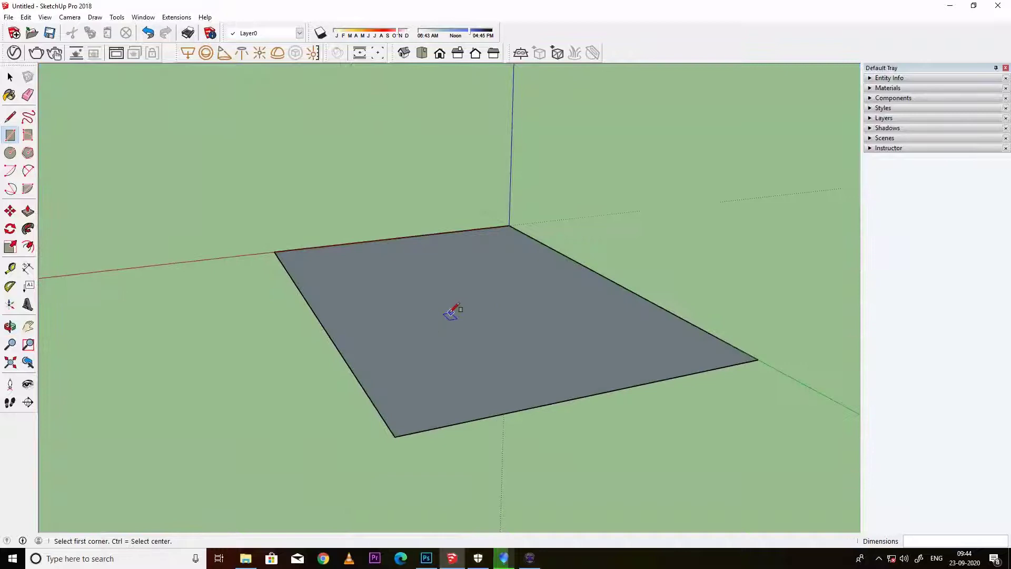
pyautogui.moveTo(454, 387); pyautogui.dragTo(546, 156, button='middle')
pyautogui.moveTo(488, 232); pyautogui.dragTo(525, 208, button='middle')
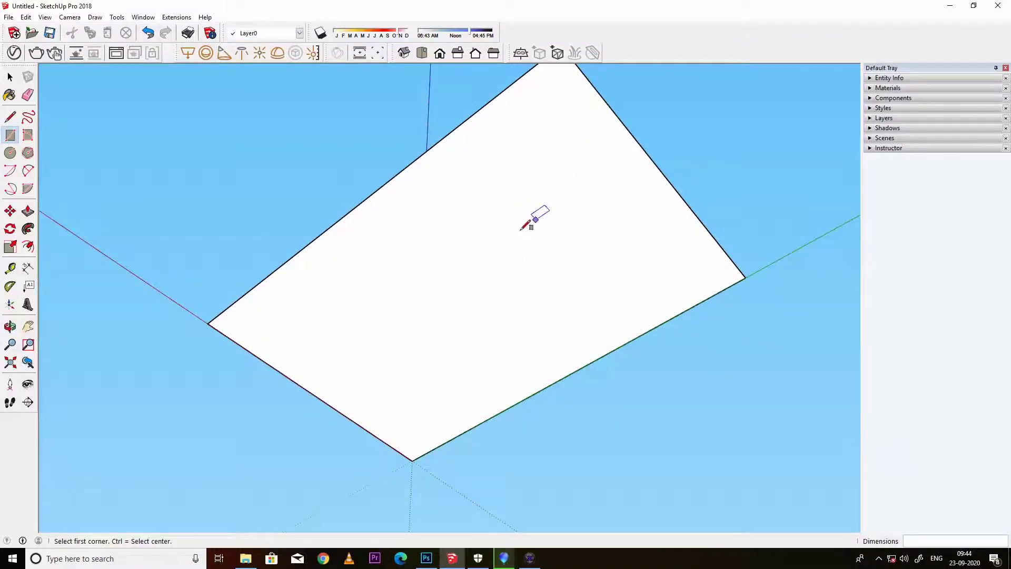
pyautogui.moveTo(501, 238)
pyautogui.mouseDown(button='middle')
pyautogui.moveTo(526, 510)
pyautogui.moveTo(459, 472)
pyautogui.moveTo(293, 487)
pyautogui.mouseUp(button='middle')
# Step: Select the grey rectangle face
pyautogui.click(10, 77)
pyautogui.moveTo(580, 408)
pyautogui.mouseDown(button='middle')
pyautogui.moveTo(516, 367)
pyautogui.moveTo(429, 346)
pyautogui.mouseUp(button='middle')
pyautogui.moveTo(503, 349); pyautogui.dragTo(440, 338, button='middle')
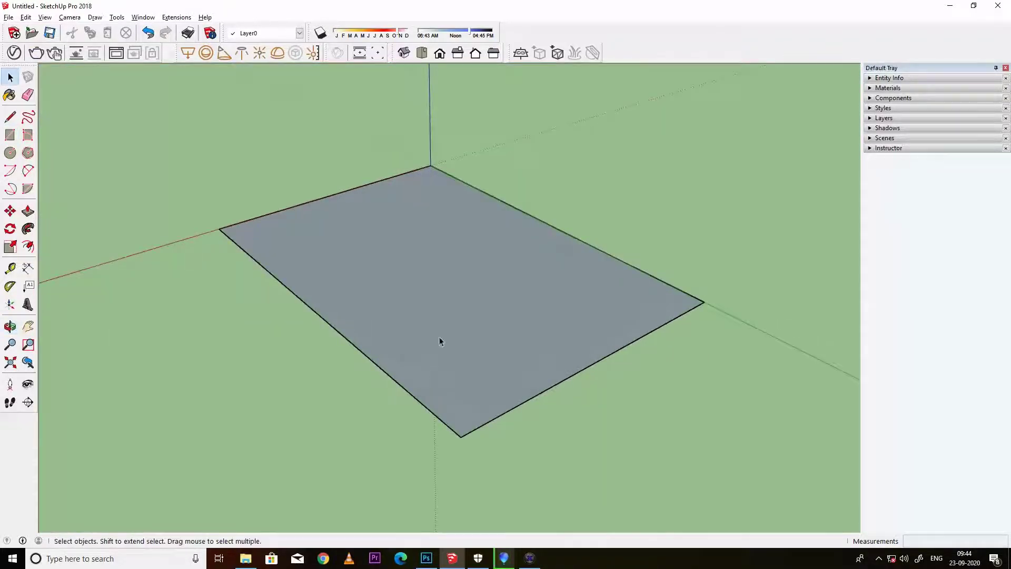
pyautogui.click(439, 297)
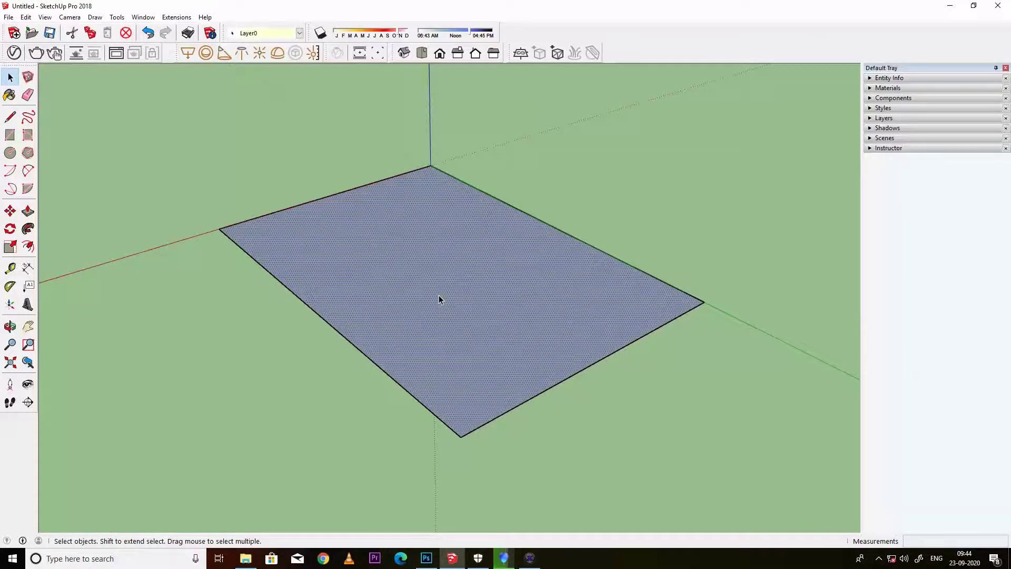
# Step: Reverse the rectangle's faces, then orbit to check its underside and top
pyautogui.rightClick(439, 299)
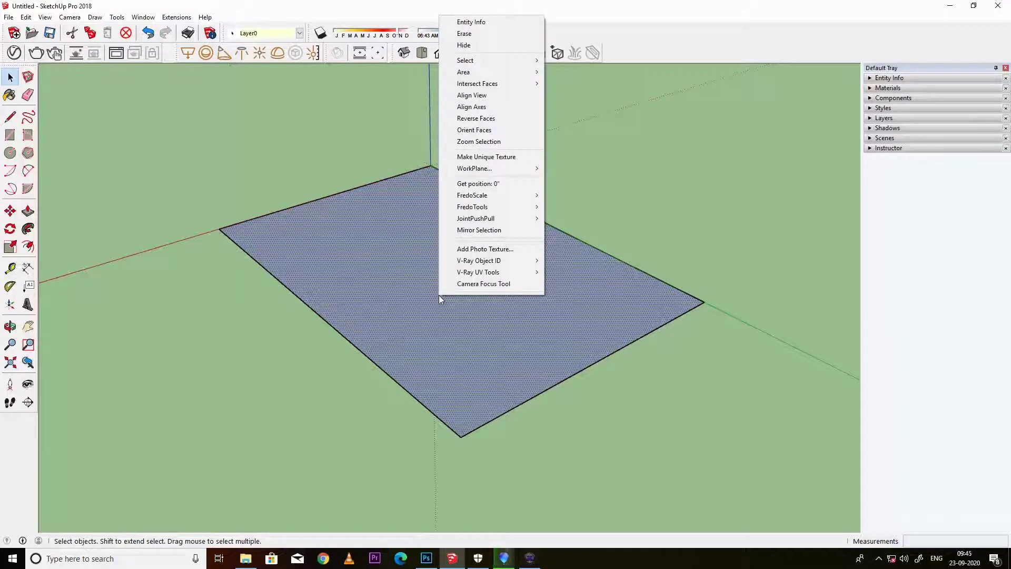
pyautogui.click(480, 120)
pyautogui.moveTo(323, 354)
pyautogui.mouseDown(button='middle')
pyautogui.moveTo(495, 255)
pyautogui.moveTo(428, 332)
pyautogui.moveTo(374, 370)
pyautogui.moveTo(642, 389)
pyautogui.moveTo(374, 338)
pyautogui.moveTo(481, 377)
pyautogui.moveTo(146, 350)
pyautogui.moveTo(395, 316)
pyautogui.moveTo(375, 280)
pyautogui.moveTo(575, 196)
pyautogui.moveTo(244, 348)
pyautogui.moveTo(542, 379)
pyautogui.moveTo(720, 190)
pyautogui.mouseUp(button='middle')
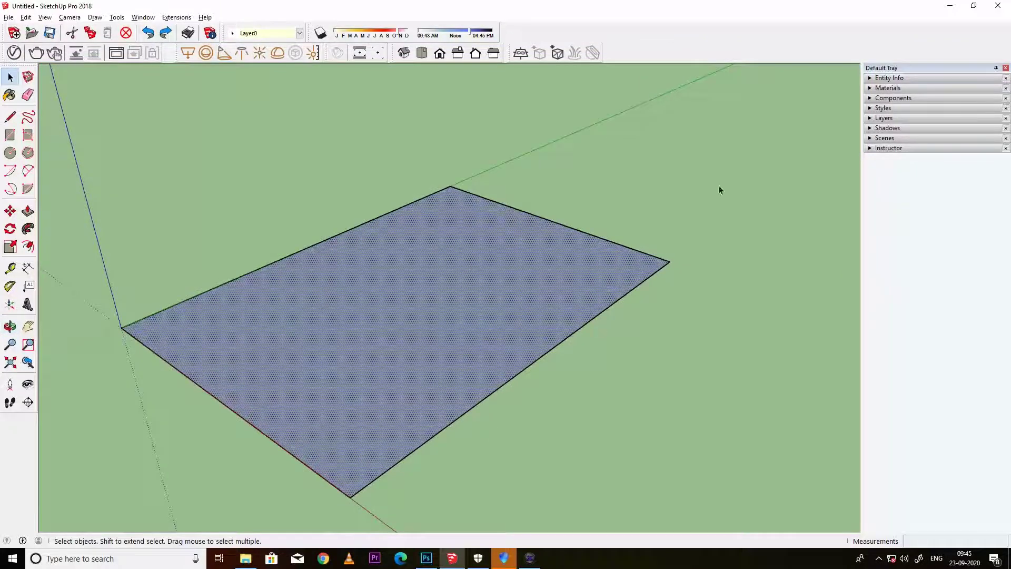
pyautogui.moveTo(637, 271)
pyautogui.mouseDown(button='middle')
pyautogui.moveTo(308, 334)
pyautogui.moveTo(119, 305)
pyautogui.mouseUp(button='middle')
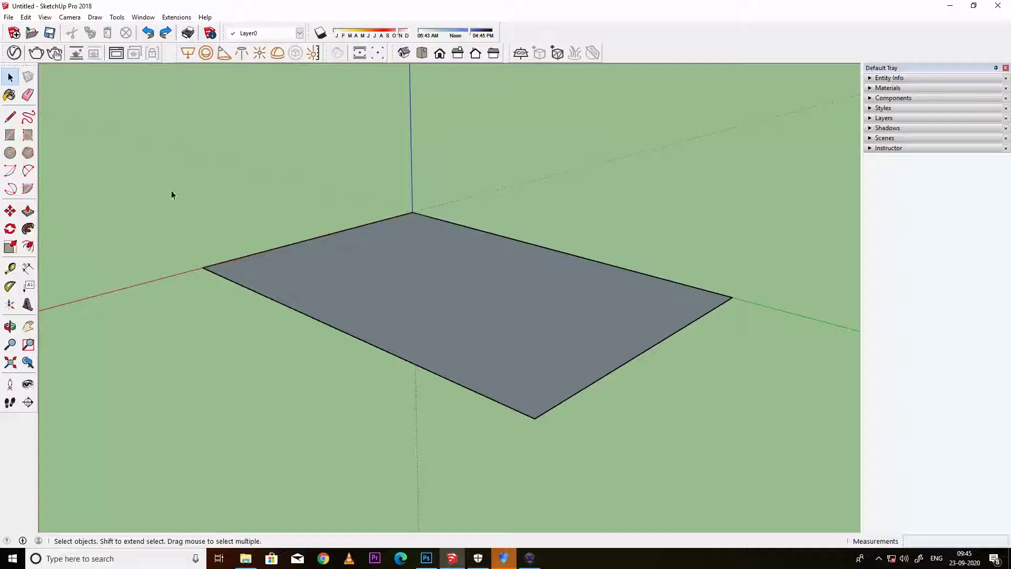
# Step: Push/pull the rectangle up into a thin slab
pyautogui.press('p')
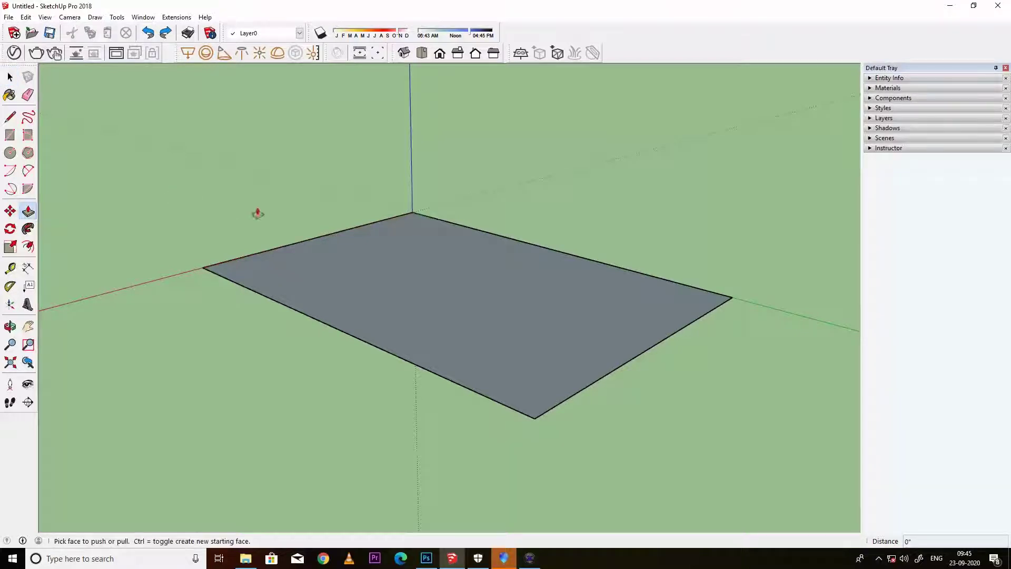
pyautogui.moveTo(237, 361); pyautogui.dragTo(496, 435, button='middle')
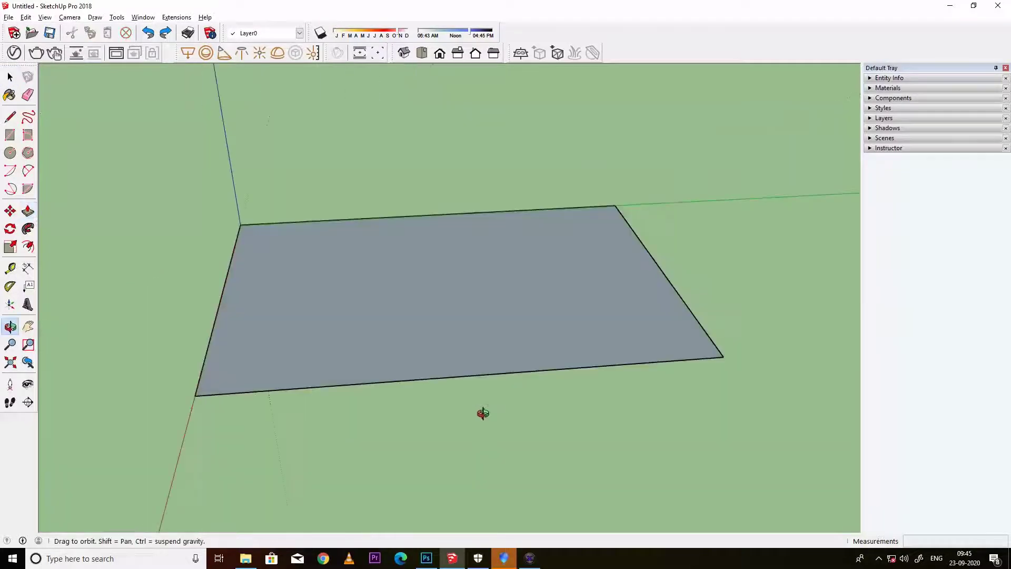
pyautogui.moveTo(251, 345); pyautogui.dragTo(447, 334, button='middle')
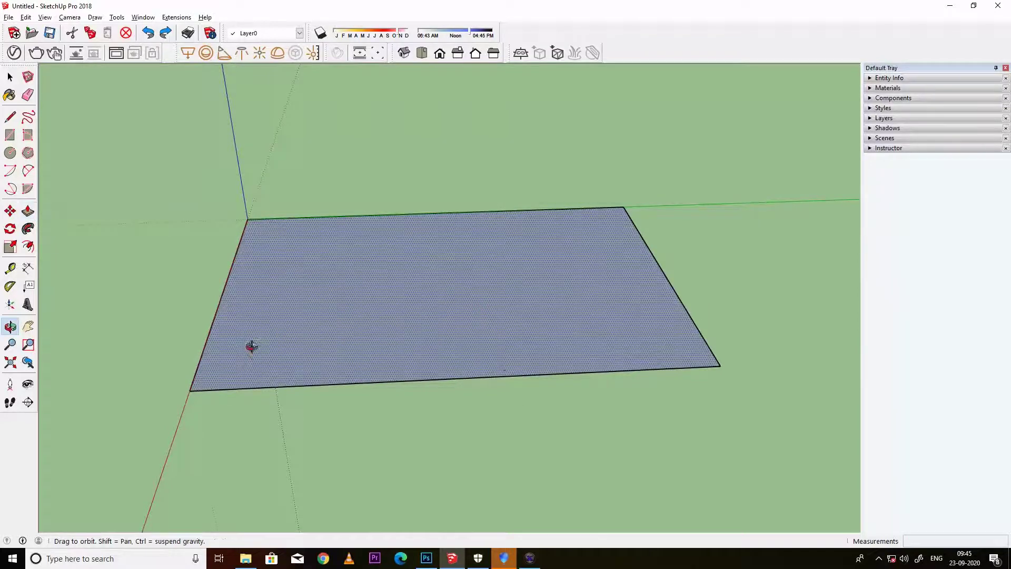
pyautogui.moveTo(471, 282); pyautogui.dragTo(343, 406, button='middle')
pyautogui.scroll(3, 395, 355)
pyautogui.scroll(3, 390, 212)
pyautogui.scroll(-2, 424, 295)
pyautogui.scroll(-3, 424, 295)
pyautogui.moveTo(422, 321); pyautogui.dragTo(454, 174, button='middle')
pyautogui.moveTo(427, 291); pyautogui.dragTo(453, 387, button='middle')
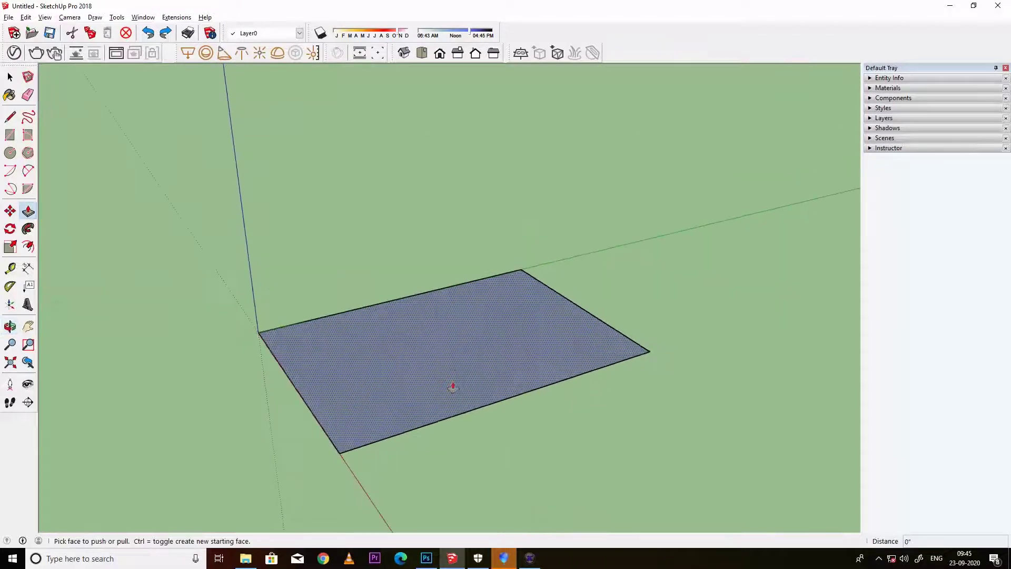
pyautogui.click(431, 363)
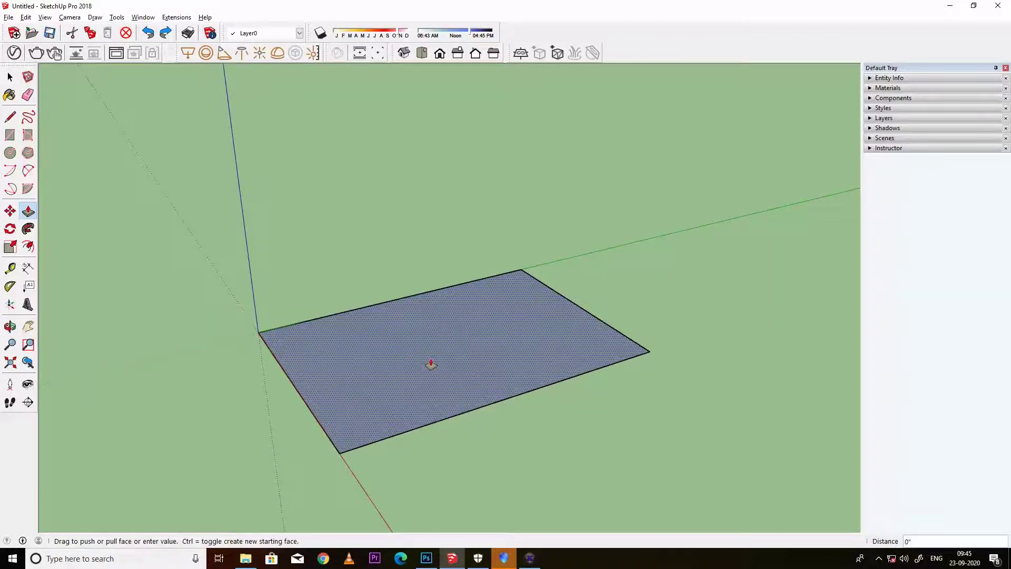
pyautogui.moveTo(431, 364); pyautogui.dragTo(431, 354)
pyautogui.click(430, 350)
# Step: Check the slab from below and rework its thickness with Push/Pull
pyautogui.press('o')
pyautogui.moveTo(429, 351)
pyautogui.mouseDown()
pyautogui.moveTo(428, 142)
pyautogui.moveTo(428, 260)
pyautogui.moveTo(454, 413)
pyautogui.mouseUp()
pyautogui.press('p')
pyautogui.moveTo(391, 343); pyautogui.dragTo(391, 349)
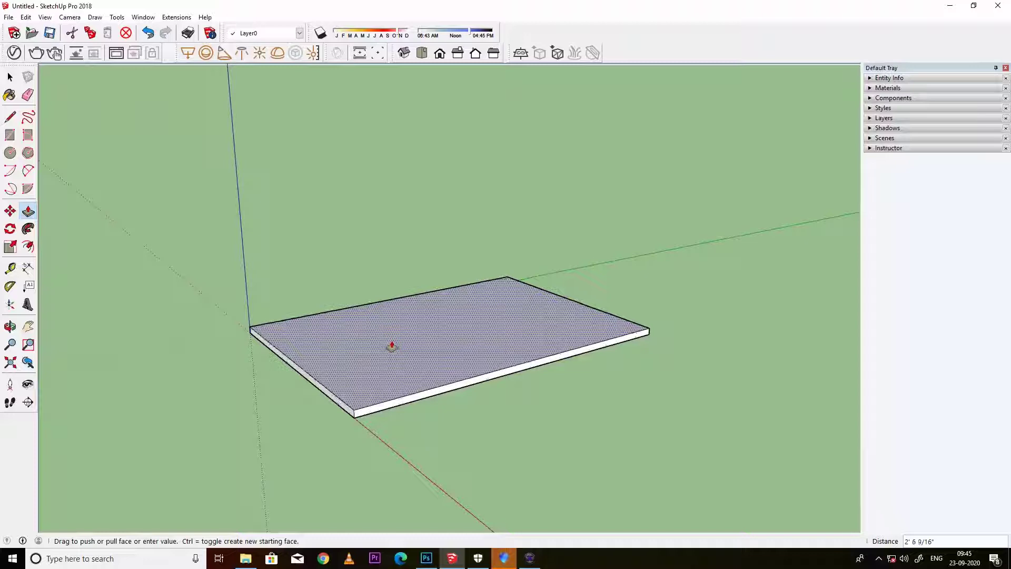
pyautogui.moveTo(392, 345)
pyautogui.mouseDown()
pyautogui.moveTo(387, 234)
pyautogui.moveTo(384, 356)
pyautogui.mouseUp()
pyautogui.moveTo(616, 379)
pyautogui.mouseDown(button='middle')
pyautogui.moveTo(216, 449)
pyautogui.moveTo(328, 354)
pyautogui.moveTo(678, 243)
pyautogui.moveTo(355, 380)
pyautogui.moveTo(452, 383)
pyautogui.moveTo(352, 406)
pyautogui.moveTo(602, 377)
pyautogui.moveTo(173, 349)
pyautogui.moveTo(408, 389)
pyautogui.moveTo(341, 521)
pyautogui.mouseUp(button='middle')
pyautogui.moveTo(287, 377)
pyautogui.mouseDown(button='middle')
pyautogui.moveTo(726, 200)
pyautogui.moveTo(187, 348)
pyautogui.moveTo(205, 158)
pyautogui.moveTo(294, 316)
pyautogui.mouseUp(button='middle')
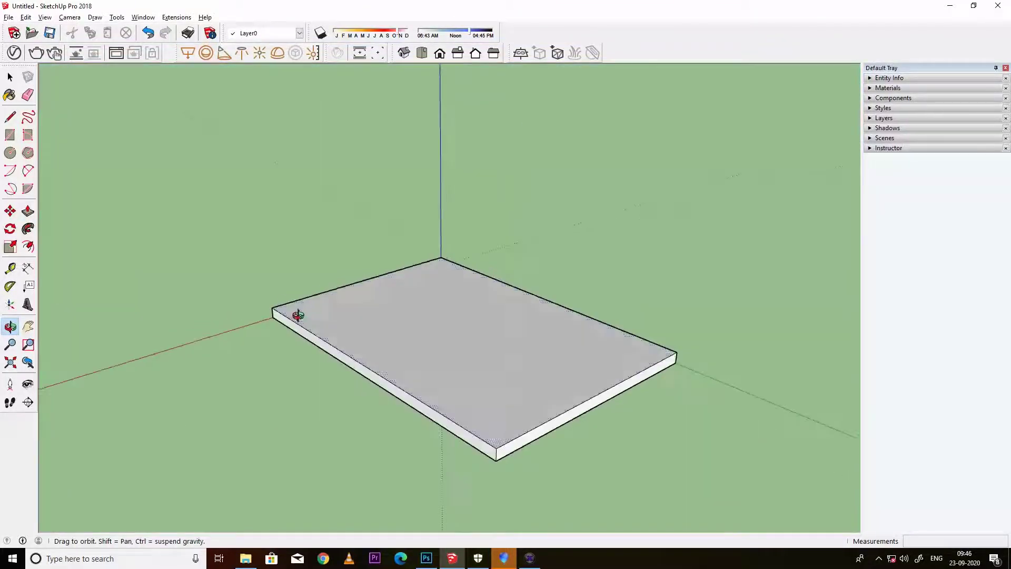
# Step: Pull the slab up into a tall box about 84' 10 3/16" high
pyautogui.moveTo(472, 377); pyautogui.dragTo(472, 112)
pyautogui.moveTo(463, 166)
pyautogui.mouseDown(button='middle')
pyautogui.moveTo(779, 343)
pyautogui.moveTo(560, 474)
pyautogui.moveTo(257, 216)
pyautogui.moveTo(410, 266)
pyautogui.moveTo(687, 273)
pyautogui.mouseUp(button='middle')
pyautogui.scroll(3, 410, 266)
pyautogui.scroll(3, 596, 276)
pyautogui.scroll(-3, 611, 285)
pyautogui.moveTo(610, 285)
pyautogui.mouseDown(button='middle')
pyautogui.moveTo(237, 271)
pyautogui.moveTo(386, 349)
pyautogui.moveTo(741, 298)
pyautogui.moveTo(526, 386)
pyautogui.moveTo(353, 332)
pyautogui.moveTo(783, 345)
pyautogui.moveTo(662, 386)
pyautogui.moveTo(330, 232)
pyautogui.mouseUp(button='middle')
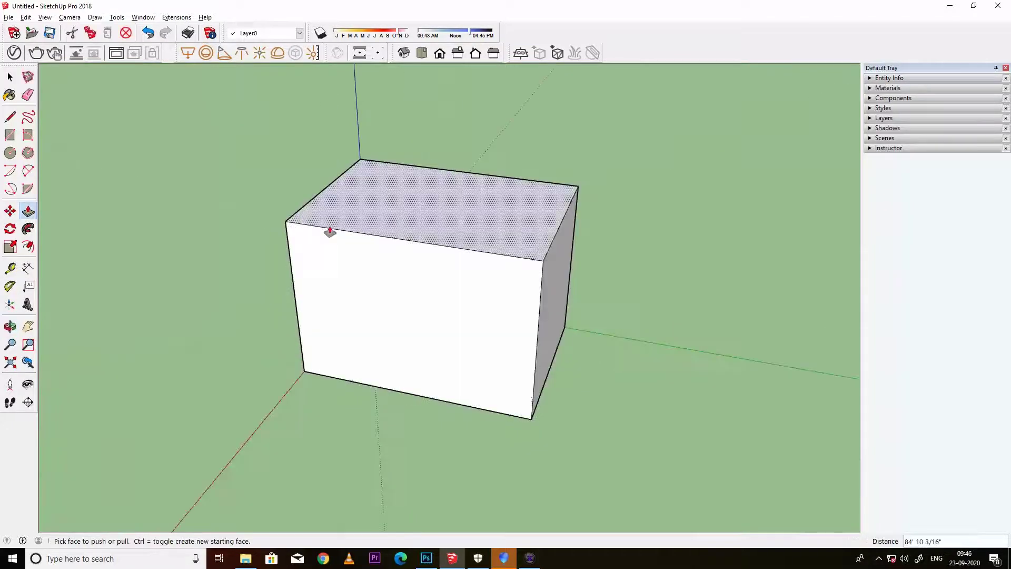
pyautogui.moveTo(560, 343)
pyautogui.mouseDown(button='middle')
pyautogui.moveTo(251, 273)
pyautogui.moveTo(532, 327)
pyautogui.moveTo(500, 339)
pyautogui.moveTo(567, 328)
pyautogui.moveTo(569, 258)
pyautogui.mouseUp(button='middle')
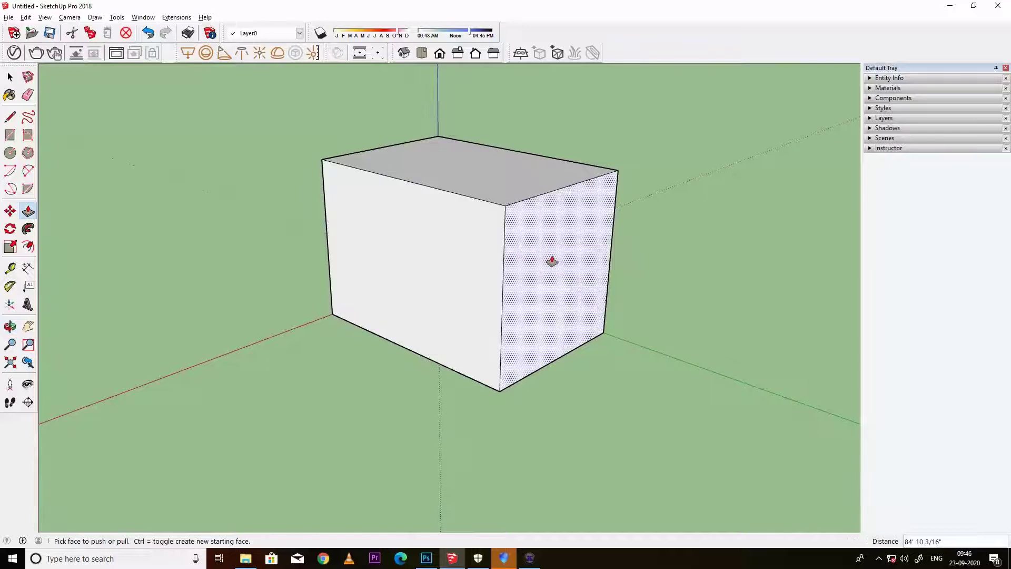
# Step: Extend the box to the right by its end face to about 67' 9 1/16"
pyautogui.moveTo(542, 257); pyautogui.dragTo(703, 318)
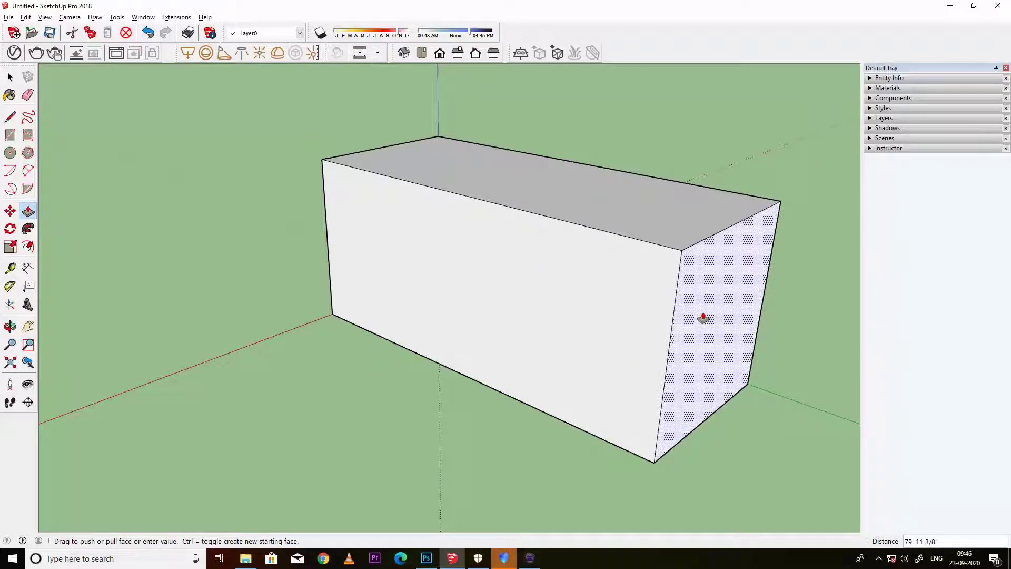
pyautogui.press('Escape')
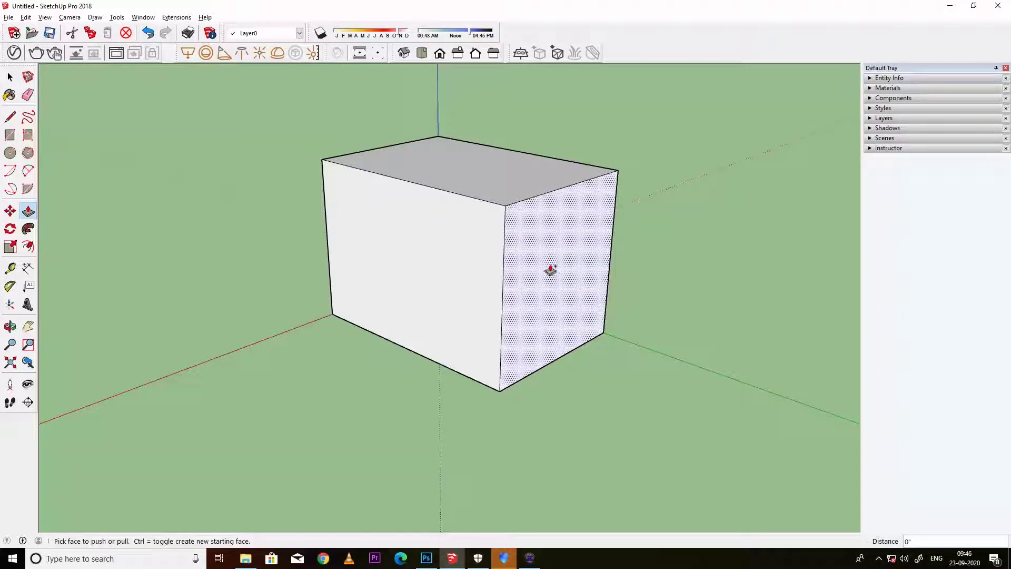
pyautogui.moveTo(551, 270); pyautogui.dragTo(749, 337)
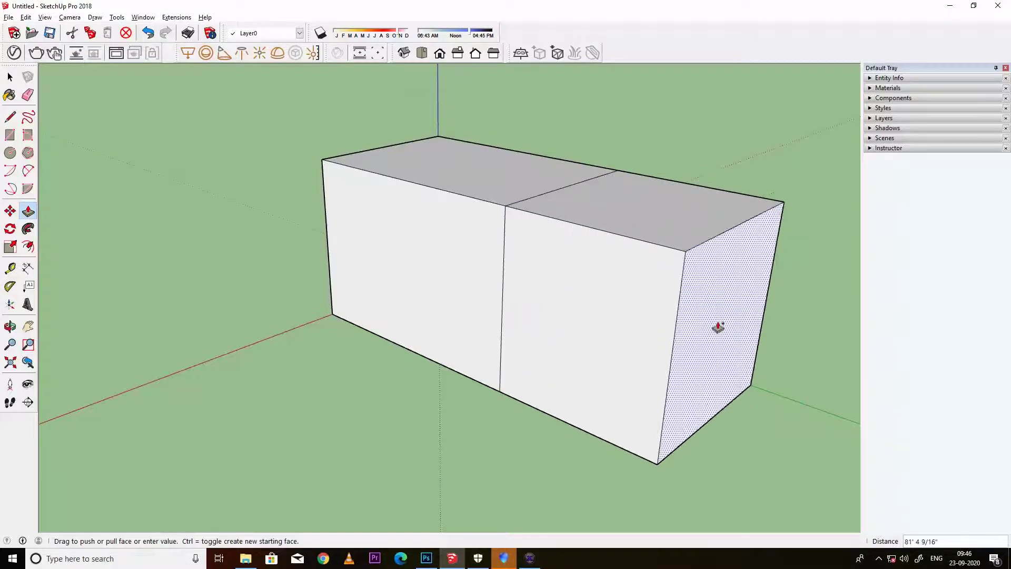
pyautogui.moveTo(750, 337); pyautogui.dragTo(677, 319)
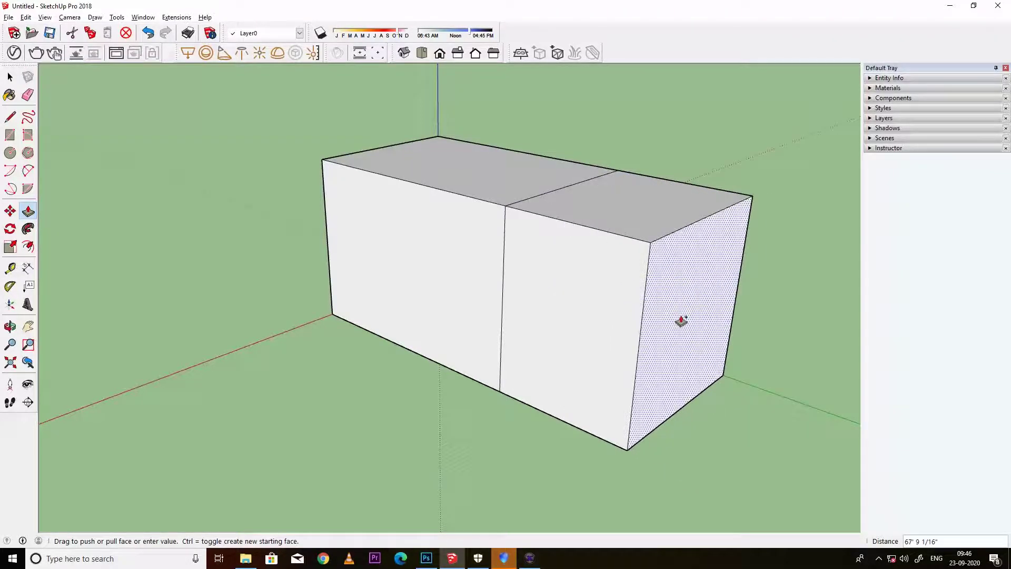
pyautogui.moveTo(349, 400)
pyautogui.mouseDown(button='middle')
pyautogui.moveTo(646, 379)
pyautogui.moveTo(646, 251)
pyautogui.moveTo(255, 336)
pyautogui.moveTo(483, 381)
pyautogui.moveTo(641, 320)
pyautogui.mouseUp(button='middle')
pyautogui.moveTo(400, 286)
pyautogui.mouseDown(button='middle')
pyautogui.moveTo(628, 333)
pyautogui.moveTo(357, 289)
pyautogui.mouseUp(button='middle')
pyautogui.moveTo(424, 312)
pyautogui.mouseDown(button='middle')
pyautogui.moveTo(425, 273)
pyautogui.moveTo(655, 282)
pyautogui.moveTo(581, 278)
pyautogui.mouseUp(button='middle')
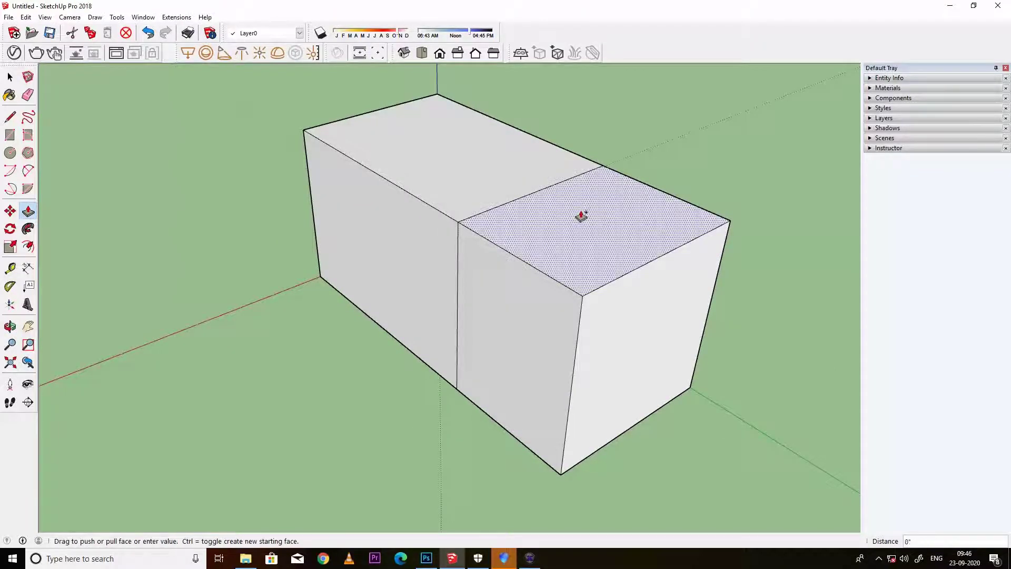
# Step: Raise the right portion's top face about 13 feet
pyautogui.moveTo(582, 216); pyautogui.dragTo(584, 261)
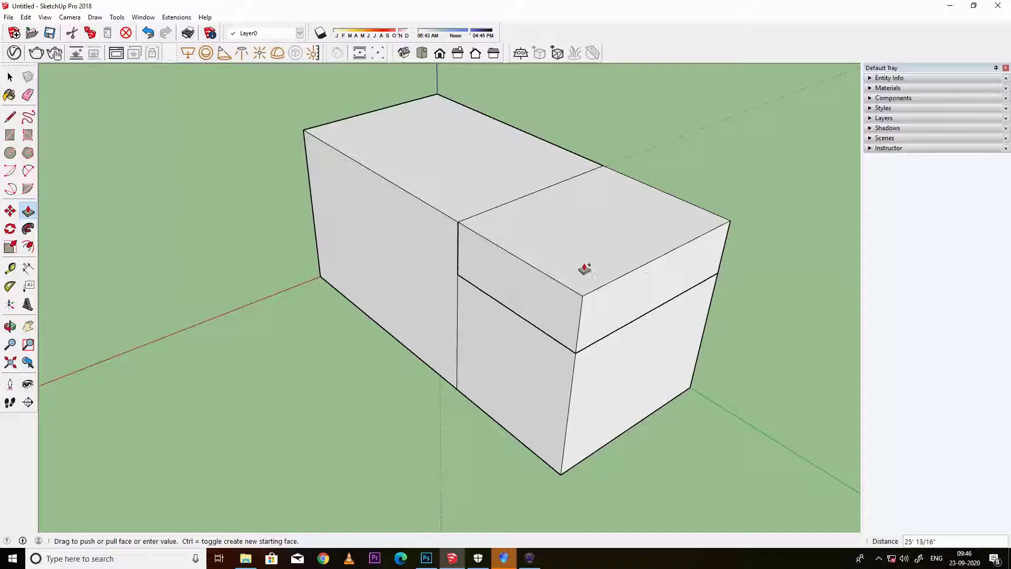
pyautogui.press('Escape')
pyautogui.moveTo(585, 226); pyautogui.dragTo(575, 255)
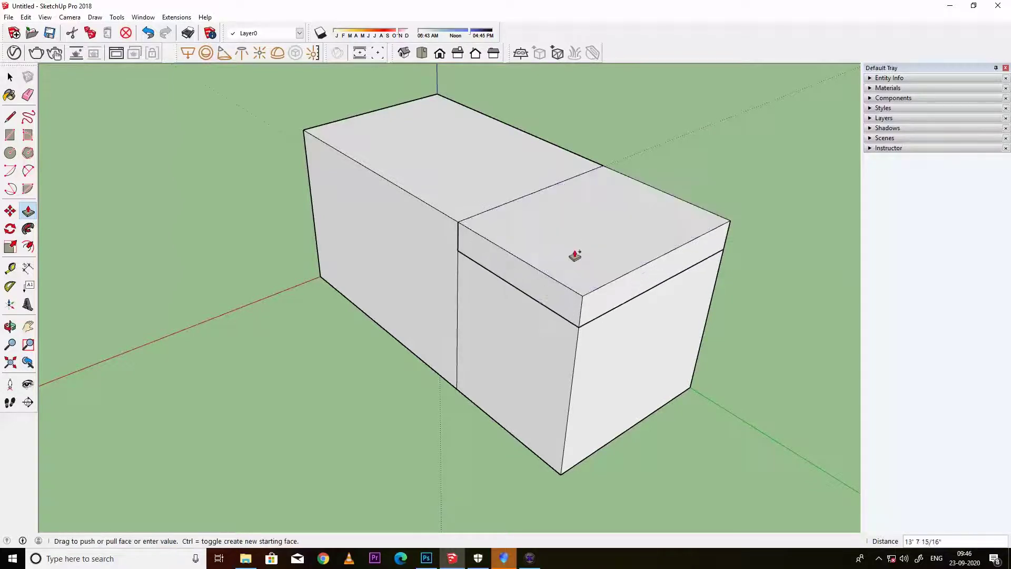
pyautogui.click(574, 284)
pyautogui.moveTo(574, 284)
pyautogui.mouseDown(button='middle')
pyautogui.moveTo(499, 362)
pyautogui.moveTo(700, 181)
pyautogui.moveTo(373, 316)
pyautogui.moveTo(583, 296)
pyautogui.mouseUp(button='middle')
pyautogui.moveTo(467, 260)
pyautogui.mouseDown(button='middle')
pyautogui.moveTo(691, 420)
pyautogui.moveTo(621, 406)
pyautogui.moveTo(648, 239)
pyautogui.moveTo(388, 181)
pyautogui.mouseUp(button='middle')
# Step: Push the left part down into a step and pull the upper block out left
pyautogui.click(401, 165)
pyautogui.click(381, 289)
pyautogui.moveTo(381, 289); pyautogui.dragTo(750, 254, button='middle')
pyautogui.moveTo(499, 255)
pyautogui.mouseDown()
pyautogui.moveTo(564, 300)
pyautogui.moveTo(519, 304)
pyautogui.mouseUp()
pyautogui.moveTo(518, 304); pyautogui.dragTo(582, 215, button='middle')
pyautogui.click(582, 214)
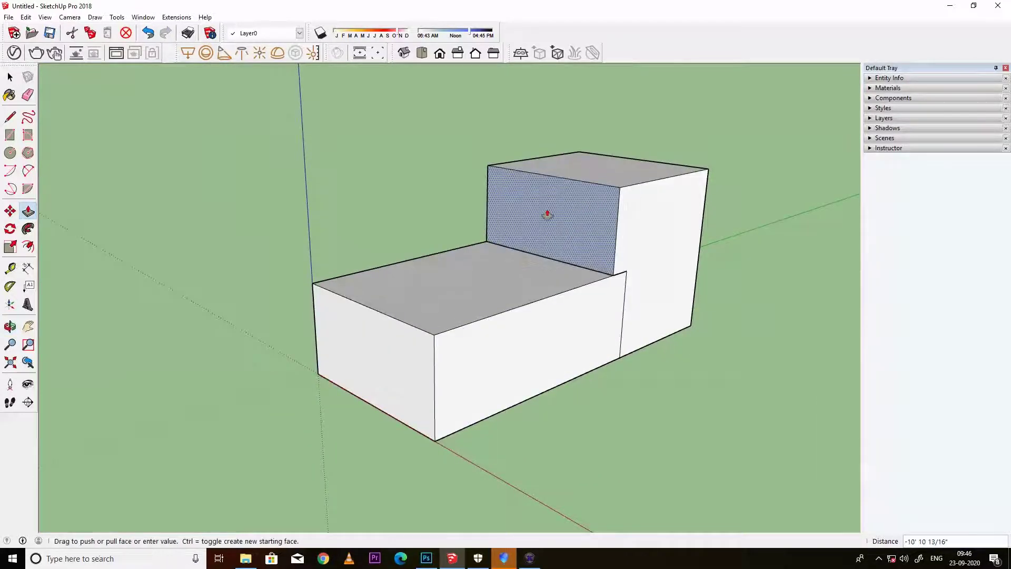
pyautogui.click(514, 222)
# Step: Pull the lower front face forward, lengthen it right, and raise a small box tall
pyautogui.moveTo(514, 222)
pyautogui.mouseDown(button='middle')
pyautogui.moveTo(569, 278)
pyautogui.moveTo(609, 254)
pyautogui.moveTo(542, 373)
pyautogui.mouseUp(button='middle')
pyautogui.click(536, 373)
pyautogui.click(662, 384)
pyautogui.moveTo(662, 384)
pyautogui.mouseDown(button='middle')
pyautogui.moveTo(628, 404)
pyautogui.moveTo(409, 427)
pyautogui.moveTo(419, 339)
pyautogui.mouseUp(button='middle')
pyautogui.click(420, 339)
pyautogui.click(468, 96)
pyautogui.moveTo(470, 97)
pyautogui.mouseDown(button='middle')
pyautogui.moveTo(820, 339)
pyautogui.moveTo(529, 373)
pyautogui.moveTo(419, 425)
pyautogui.moveTo(495, 339)
pyautogui.mouseUp(button='middle')
# Step: Extend the upper block to the right and push its underside down to the ground
pyautogui.click(407, 132)
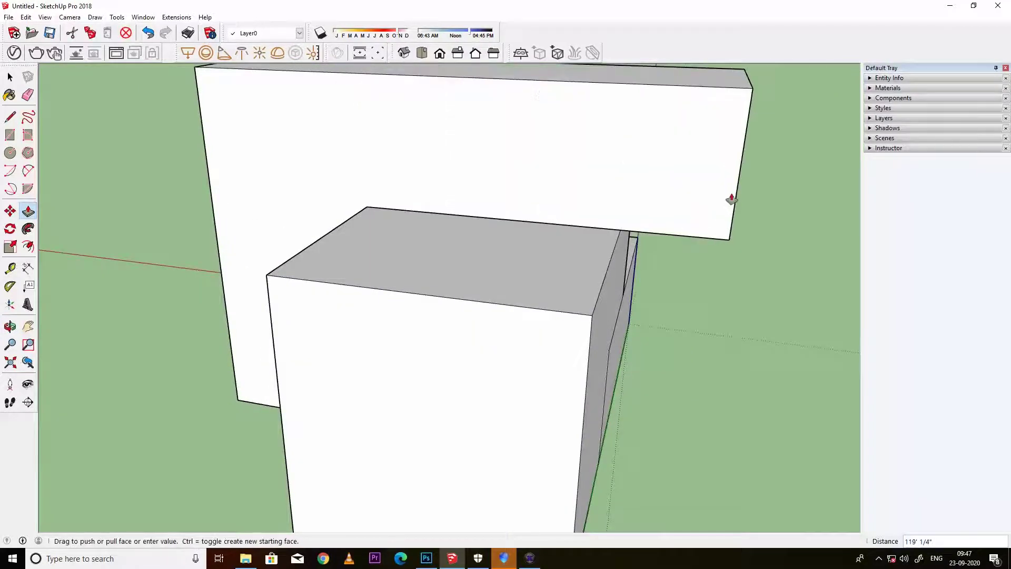
pyautogui.moveTo(838, 345)
pyautogui.mouseDown(button='middle')
pyautogui.moveTo(280, 314)
pyautogui.moveTo(506, 379)
pyautogui.moveTo(569, 327)
pyautogui.moveTo(181, 323)
pyautogui.moveTo(252, 338)
pyautogui.moveTo(582, 362)
pyautogui.moveTo(436, 321)
pyautogui.moveTo(473, 419)
pyautogui.moveTo(474, 295)
pyautogui.moveTo(409, 338)
pyautogui.moveTo(544, 316)
pyautogui.moveTo(457, 352)
pyautogui.mouseUp(button='middle')
pyautogui.press('p')
pyautogui.moveTo(527, 176); pyautogui.dragTo(456, 196, button='middle')
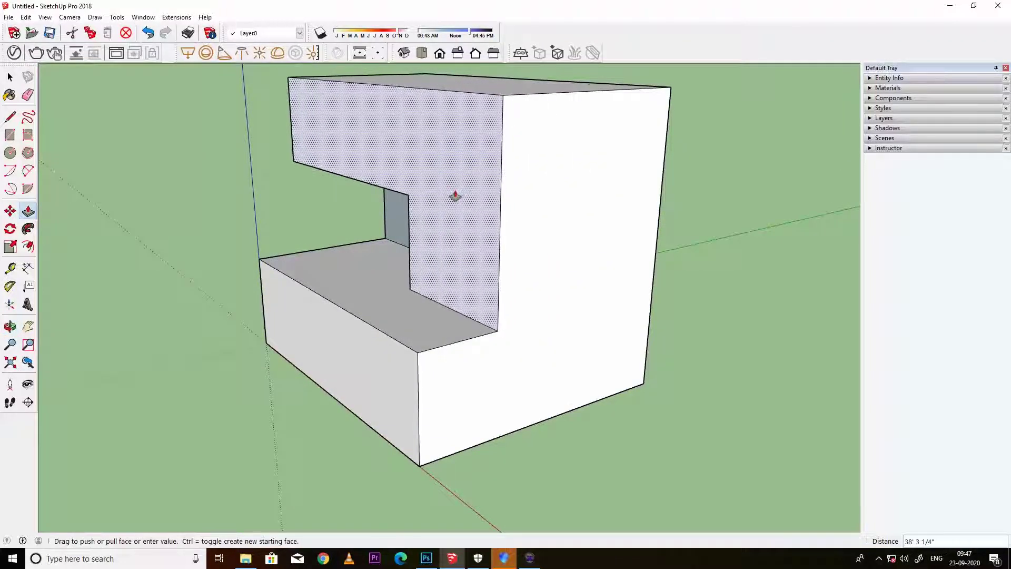
pyautogui.moveTo(379, 244)
pyautogui.mouseDown(button='middle')
pyautogui.moveTo(738, 176)
pyautogui.moveTo(510, 251)
pyautogui.moveTo(668, 219)
pyautogui.moveTo(487, 240)
pyautogui.moveTo(322, 284)
pyautogui.mouseUp(button='middle')
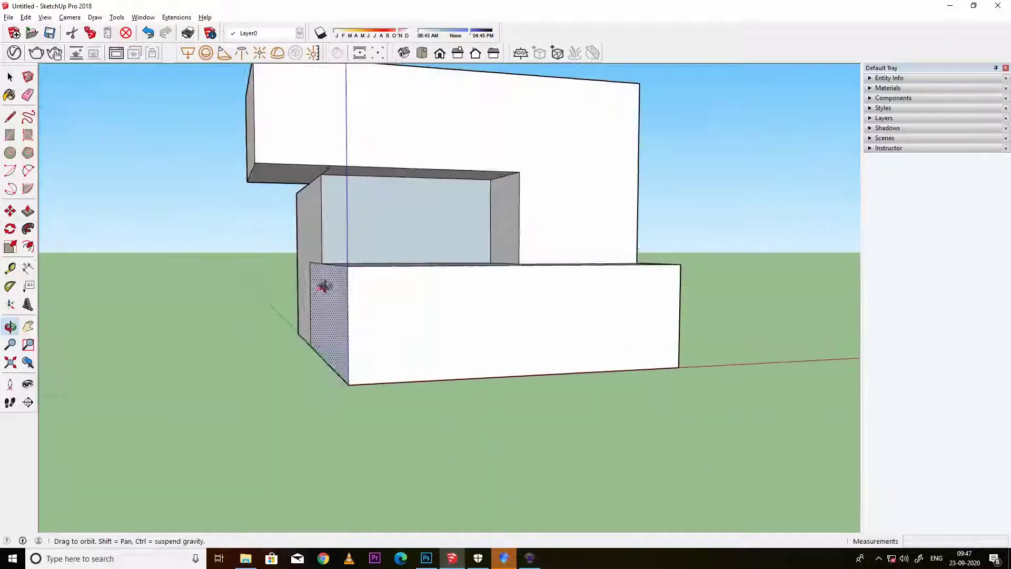
pyautogui.click(285, 178)
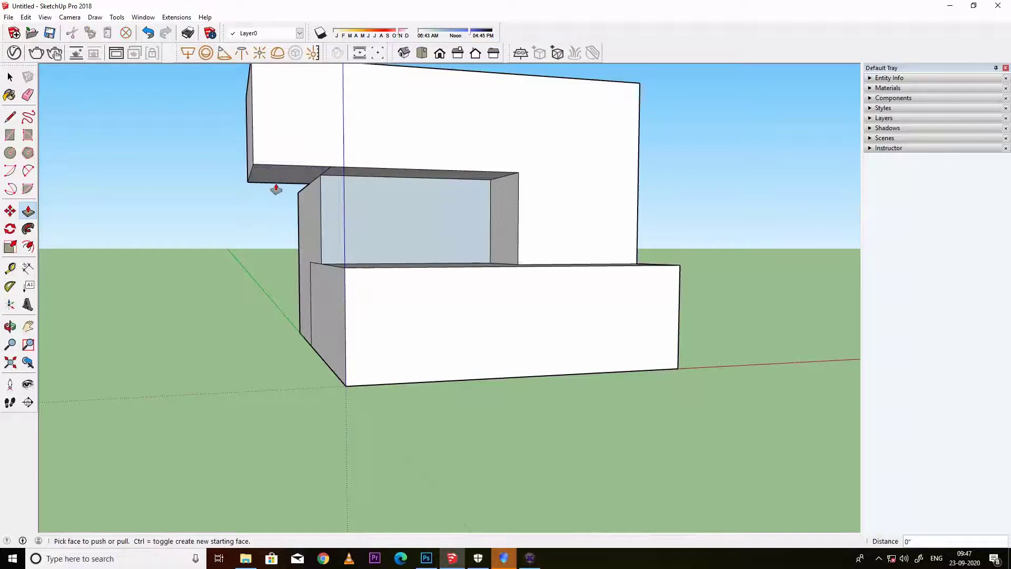
pyautogui.moveTo(278, 177); pyautogui.dragTo(333, 385)
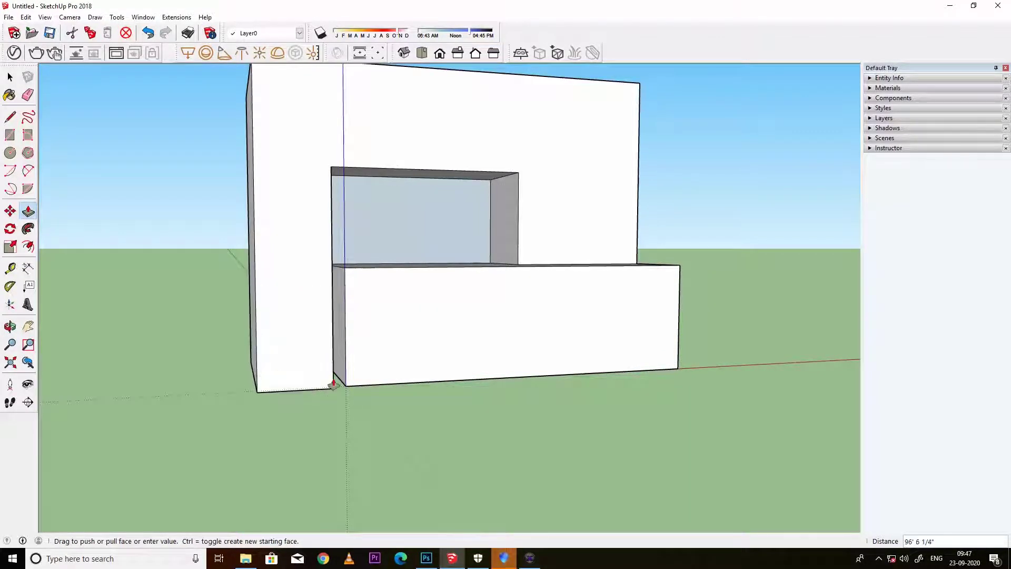
pyautogui.moveTo(234, 391)
pyautogui.mouseDown(button='middle')
pyautogui.moveTo(600, 278)
pyautogui.moveTo(830, 355)
pyautogui.moveTo(165, 375)
pyautogui.moveTo(66, 398)
pyautogui.moveTo(237, 350)
pyautogui.moveTo(587, 300)
pyautogui.moveTo(354, 343)
pyautogui.moveTo(307, 324)
pyautogui.moveTo(337, 326)
pyautogui.mouseUp(button='middle')
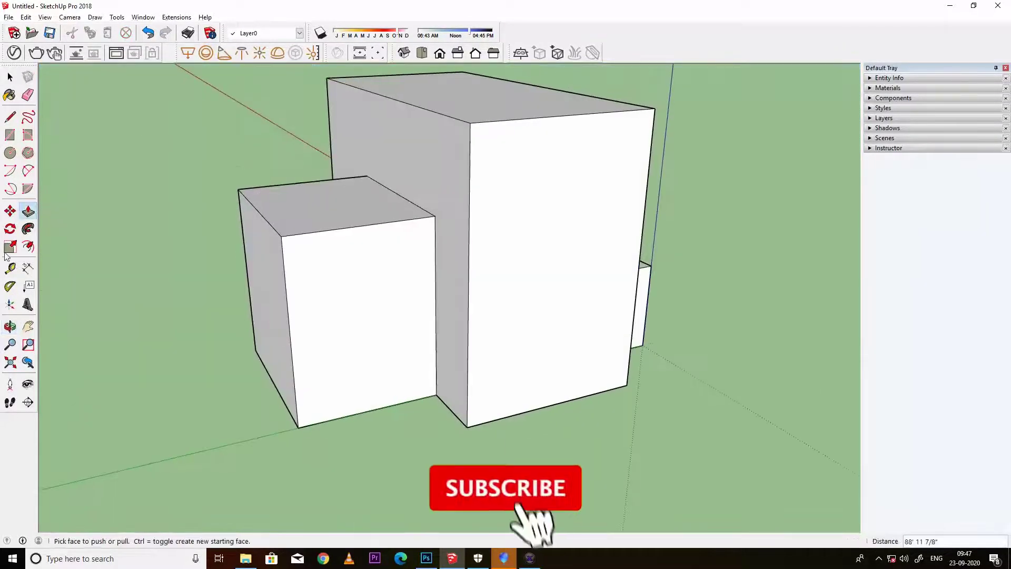
# Step: Pick the tool and orbit around the boxes to face the tall block's front
pyautogui.click(31, 215)
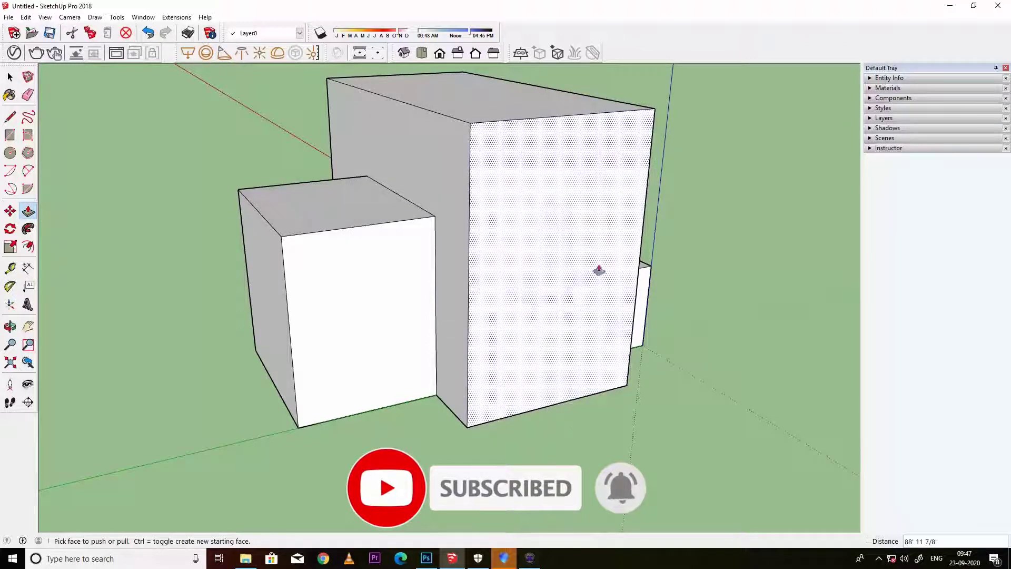
pyautogui.moveTo(526, 320)
pyautogui.mouseDown(button='middle')
pyautogui.moveTo(295, 314)
pyautogui.moveTo(370, 261)
pyautogui.moveTo(687, 255)
pyautogui.moveTo(363, 284)
pyautogui.moveTo(535, 179)
pyautogui.mouseUp(button='middle')
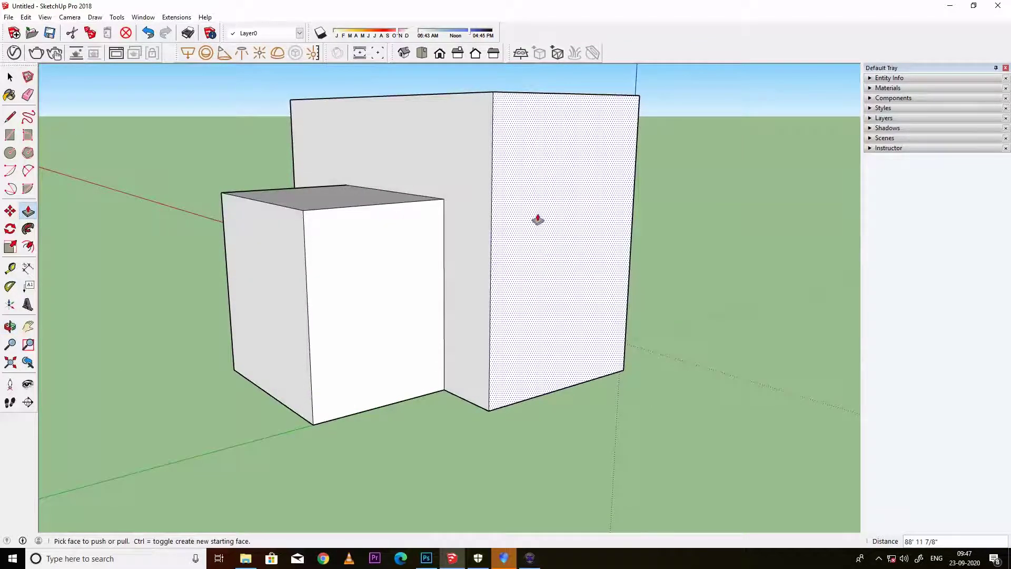
pyautogui.moveTo(576, 255); pyautogui.dragTo(494, 149, button='middle')
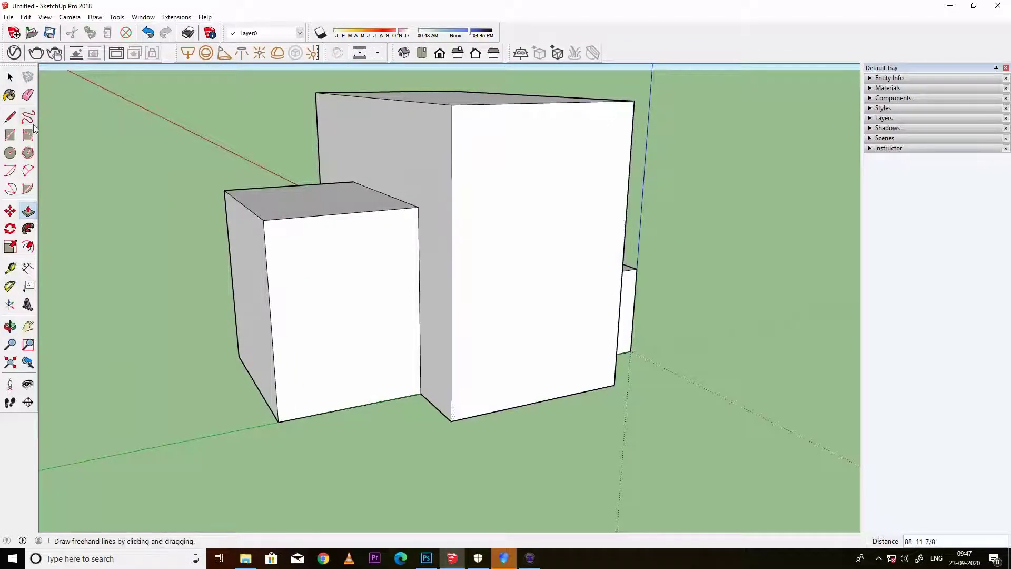
pyautogui.moveTo(579, 225)
pyautogui.mouseDown(button='middle')
pyautogui.moveTo(501, 233)
pyautogui.moveTo(460, 164)
pyautogui.mouseUp(button='middle')
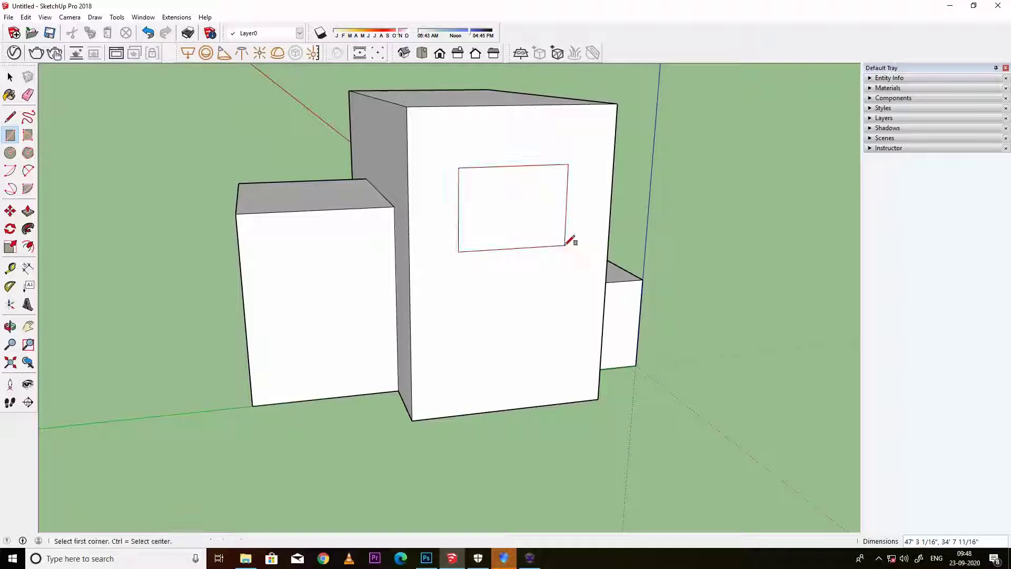
# Step: Push/pull the front-face rectangle out into a protruding box
pyautogui.click(28, 211)
pyautogui.moveTo(529, 402)
pyautogui.mouseDown(button='middle')
pyautogui.moveTo(596, 309)
pyautogui.moveTo(544, 237)
pyautogui.mouseUp(button='middle')
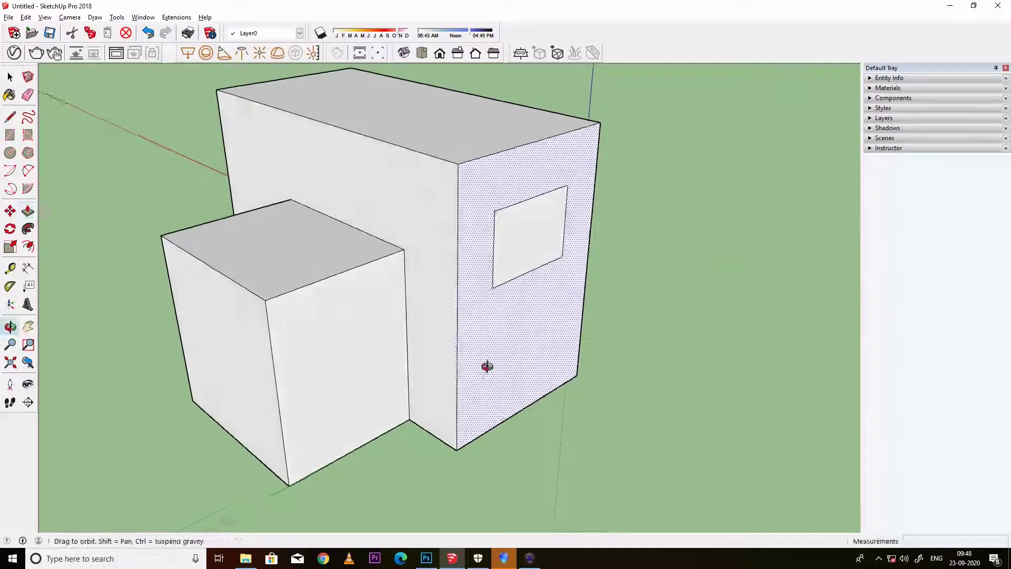
pyautogui.moveTo(548, 237); pyautogui.dragTo(727, 275)
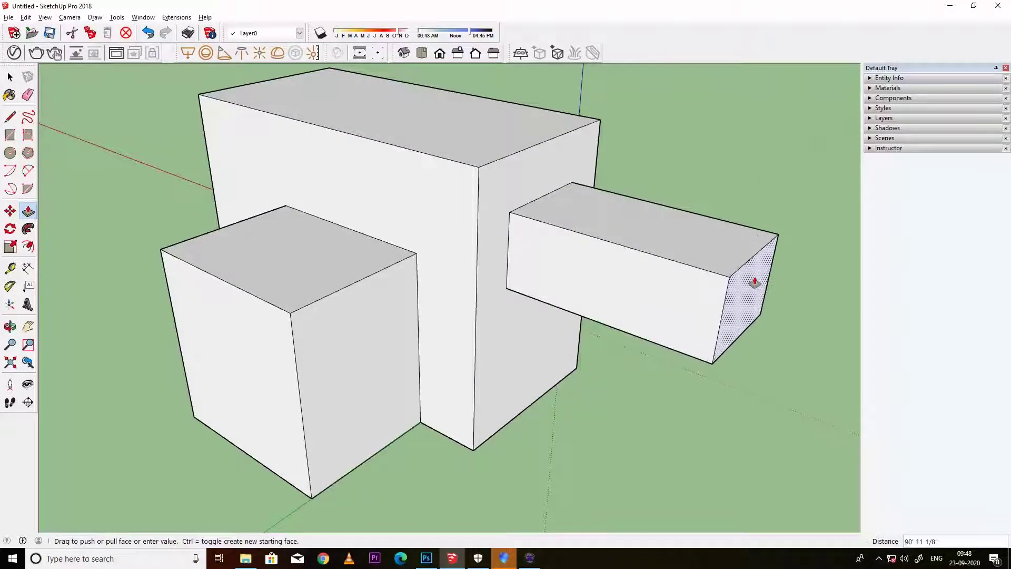
# Step: Extend the front block far outward as a cantilever and view its underside
pyautogui.moveTo(645, 411)
pyautogui.mouseDown(button='middle')
pyautogui.moveTo(617, 117)
pyautogui.moveTo(457, 174)
pyautogui.moveTo(578, 361)
pyautogui.moveTo(258, 340)
pyautogui.moveTo(408, 248)
pyautogui.mouseUp(button='middle')
pyautogui.moveTo(408, 249); pyautogui.dragTo(594, 258)
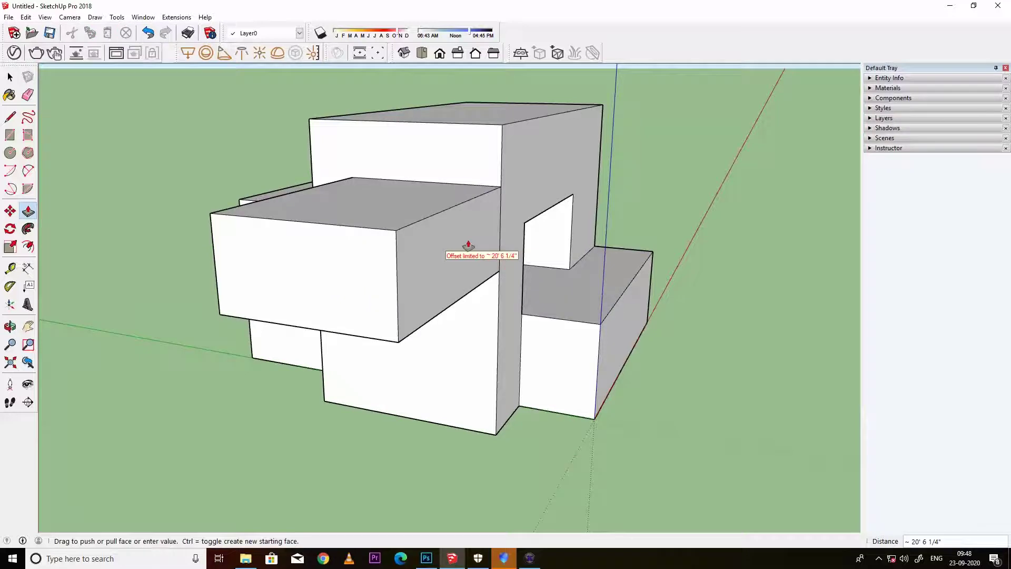
pyautogui.moveTo(440, 255); pyautogui.dragTo(679, 288)
pyautogui.moveTo(817, 366)
pyautogui.mouseDown(button='middle')
pyautogui.moveTo(382, 331)
pyautogui.moveTo(463, 341)
pyautogui.moveTo(388, 332)
pyautogui.moveTo(511, 262)
pyautogui.moveTo(591, 81)
pyautogui.moveTo(399, 339)
pyautogui.moveTo(659, 244)
pyautogui.moveTo(508, 146)
pyautogui.moveTo(2, 169)
pyautogui.mouseUp(button='middle')
pyautogui.click(16, 140)
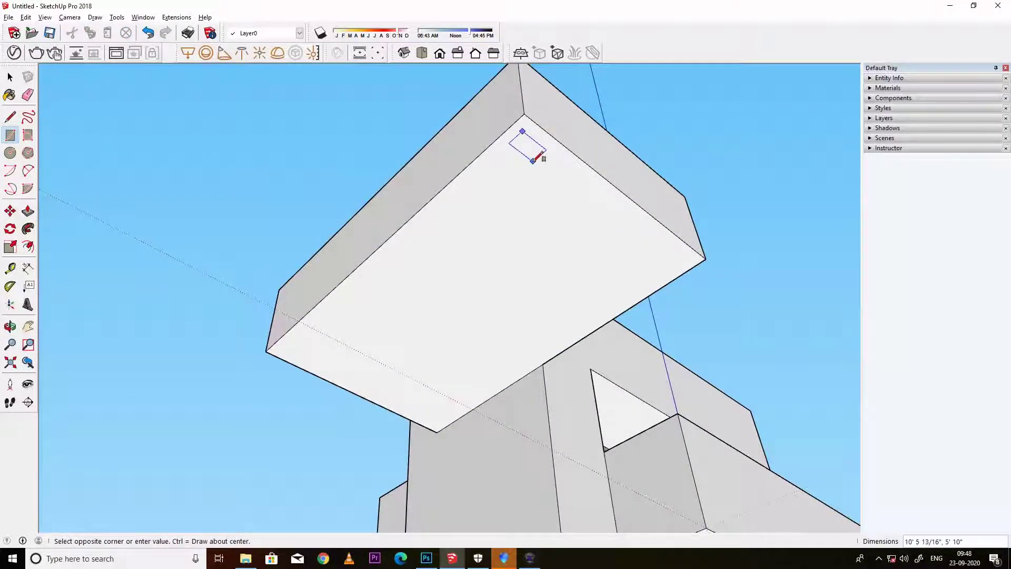
# Step: Zoom and orbit until the cantilevered block's underside faces the viewer
pyautogui.scroll(2, 535, 149)
pyautogui.scroll(3, 537, 137)
pyautogui.moveTo(537, 133)
pyautogui.mouseDown(button='middle')
pyautogui.moveTo(533, 226)
pyautogui.moveTo(523, 213)
pyautogui.mouseUp(button='middle')
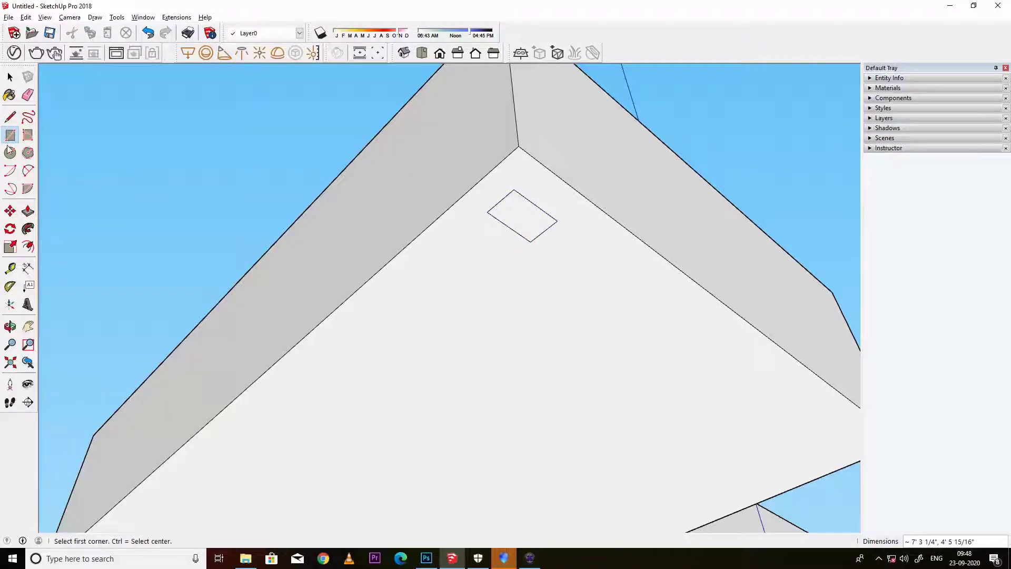
pyautogui.scroll(-3, 593, 214)
pyautogui.scroll(-2, 623, 248)
pyautogui.moveTo(623, 248)
pyautogui.mouseDown(button='middle')
pyautogui.moveTo(431, 293)
pyautogui.moveTo(581, 292)
pyautogui.moveTo(542, 246)
pyautogui.moveTo(500, 151)
pyautogui.mouseUp(button='middle')
pyautogui.moveTo(448, 281); pyautogui.dragTo(219, 241, button='middle')
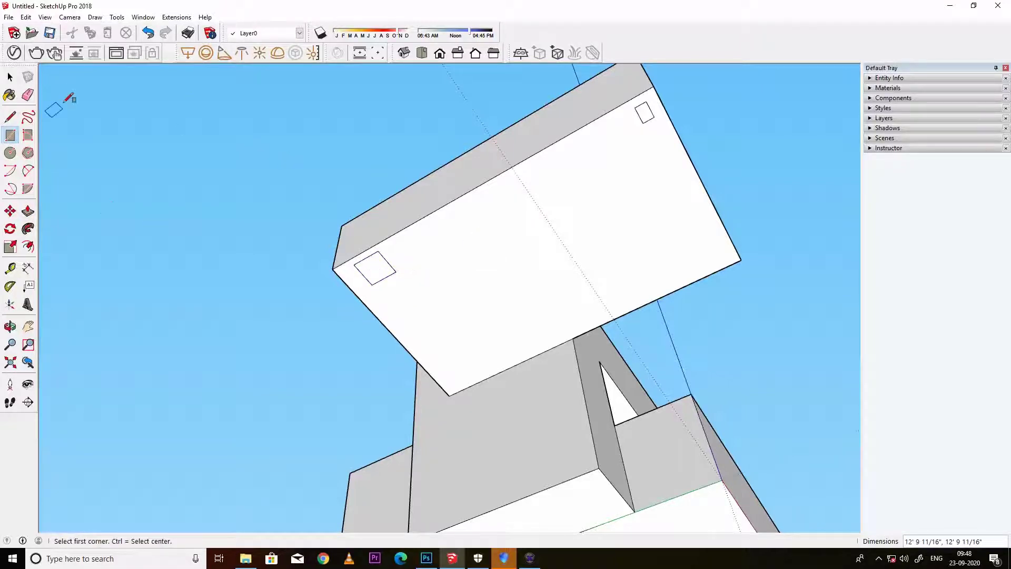
pyautogui.click(10, 77)
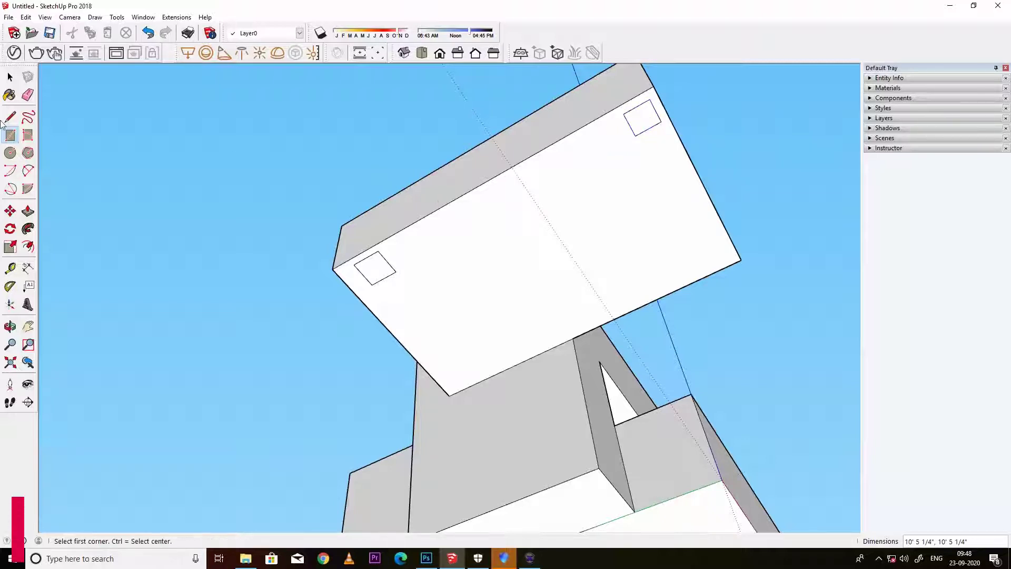
# Step: Pull the small underside square down to the ground to form a column, checking it from the front
pyautogui.click(639, 122)
pyautogui.moveTo(648, 402); pyautogui.dragTo(531, 343, button='middle')
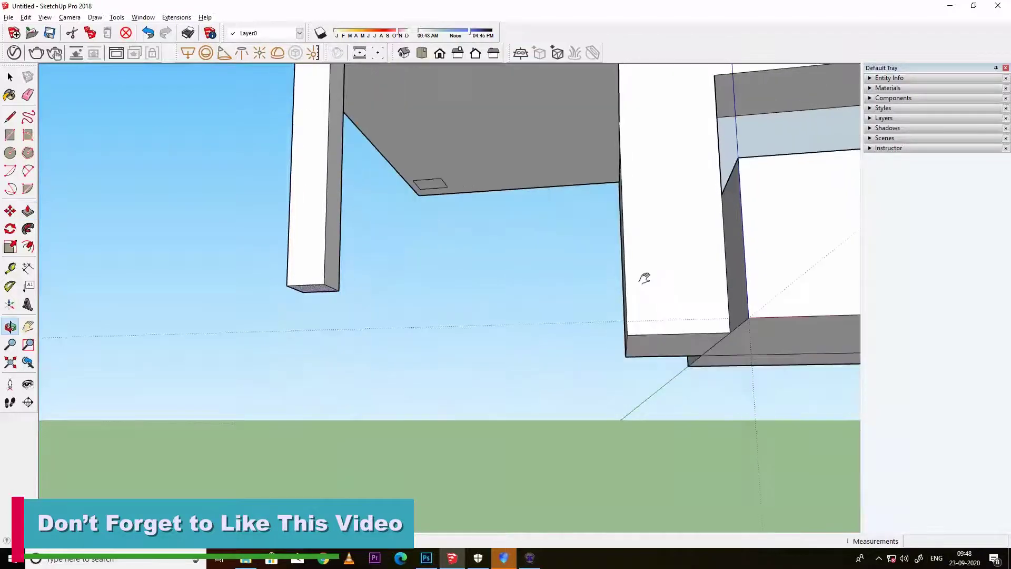
pyautogui.moveTo(678, 361)
pyautogui.mouseDown(button='middle')
pyautogui.moveTo(555, 356)
pyautogui.moveTo(614, 316)
pyautogui.mouseUp(button='middle')
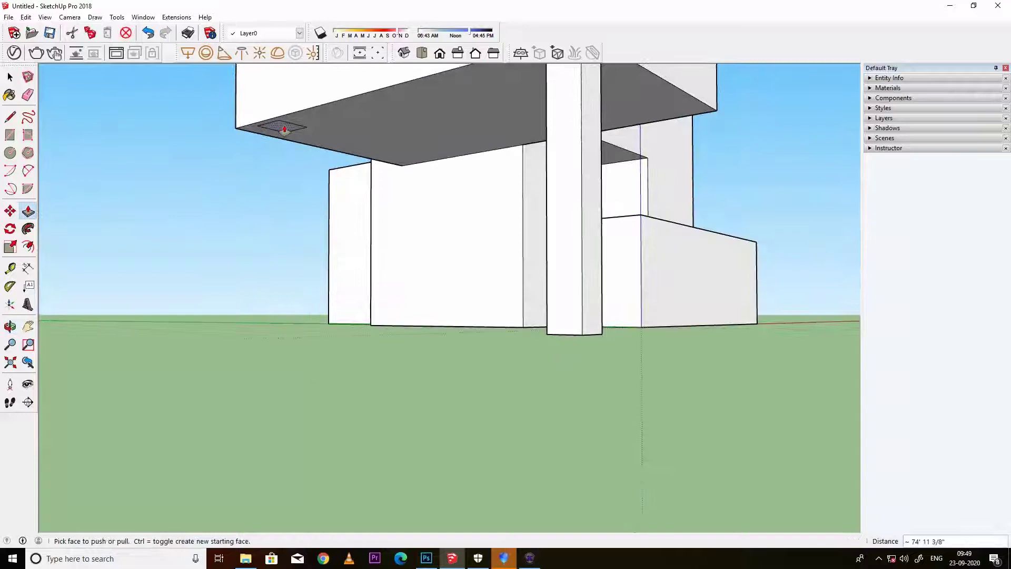
pyautogui.moveTo(284, 129); pyautogui.dragTo(480, 327)
pyautogui.moveTo(747, 373)
pyautogui.mouseDown(button='middle')
pyautogui.moveTo(239, 459)
pyautogui.moveTo(407, 368)
pyautogui.mouseUp(button='middle')
pyautogui.moveTo(405, 323)
pyautogui.mouseDown(button='middle')
pyautogui.moveTo(537, 224)
pyautogui.moveTo(463, 366)
pyautogui.moveTo(434, 366)
pyautogui.moveTo(514, 285)
pyautogui.moveTo(573, 176)
pyautogui.moveTo(692, 185)
pyautogui.moveTo(601, 314)
pyautogui.moveTo(506, 345)
pyautogui.moveTo(362, 339)
pyautogui.moveTo(532, 327)
pyautogui.moveTo(587, 366)
pyautogui.moveTo(227, 315)
pyautogui.moveTo(703, 263)
pyautogui.moveTo(400, 220)
pyautogui.moveTo(460, 264)
pyautogui.moveTo(507, 343)
pyautogui.moveTo(350, 286)
pyautogui.moveTo(375, 299)
pyautogui.moveTo(429, 277)
pyautogui.moveTo(524, 335)
pyautogui.moveTo(433, 343)
pyautogui.moveTo(463, 255)
pyautogui.moveTo(419, 239)
pyautogui.moveTo(450, 299)
pyautogui.mouseUp(button='middle')
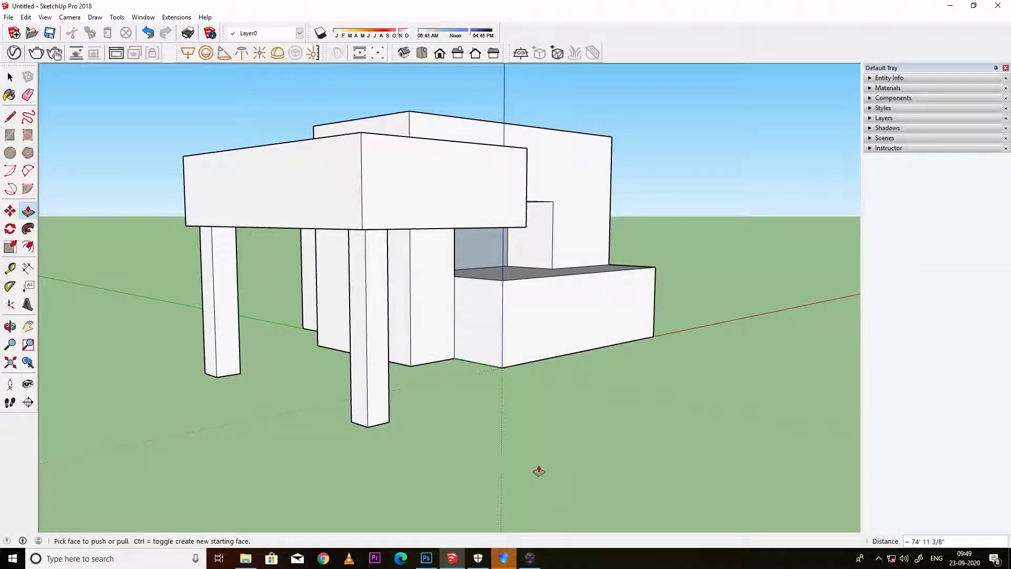
pyautogui.moveTo(556, 316)
pyautogui.mouseDown(button='middle')
pyautogui.moveTo(458, 329)
pyautogui.moveTo(521, 296)
pyautogui.moveTo(357, 343)
pyautogui.moveTo(620, 333)
pyautogui.moveTo(413, 253)
pyautogui.moveTo(289, 188)
pyautogui.moveTo(235, 356)
pyautogui.moveTo(507, 397)
pyautogui.moveTo(530, 266)
pyautogui.moveTo(293, 269)
pyautogui.moveTo(485, 397)
pyautogui.moveTo(174, 298)
pyautogui.moveTo(514, 300)
pyautogui.moveTo(434, 293)
pyautogui.moveTo(557, 230)
pyautogui.moveTo(287, 259)
pyautogui.moveTo(350, 334)
pyautogui.moveTo(305, 355)
pyautogui.moveTo(423, 332)
pyautogui.moveTo(339, 361)
pyautogui.moveTo(526, 332)
pyautogui.moveTo(275, 311)
pyautogui.moveTo(630, 320)
pyautogui.moveTo(485, 217)
pyautogui.moveTo(242, 325)
pyautogui.moveTo(497, 350)
pyautogui.moveTo(375, 316)
pyautogui.moveTo(554, 357)
pyautogui.moveTo(266, 343)
pyautogui.moveTo(600, 308)
pyautogui.moveTo(435, 325)
pyautogui.moveTo(383, 306)
pyautogui.moveTo(549, 215)
pyautogui.moveTo(356, 226)
pyautogui.moveTo(528, 237)
pyautogui.moveTo(481, 285)
pyautogui.mouseUp(button='middle')
pyautogui.moveTo(481, 286)
pyautogui.mouseDown()
pyautogui.moveTo(264, 314)
pyautogui.moveTo(481, 343)
pyautogui.moveTo(295, 350)
pyautogui.moveTo(2, 207)
pyautogui.mouseUp()
# Step: Zoom out and orbit to a corner view of the building
pyautogui.press('p')
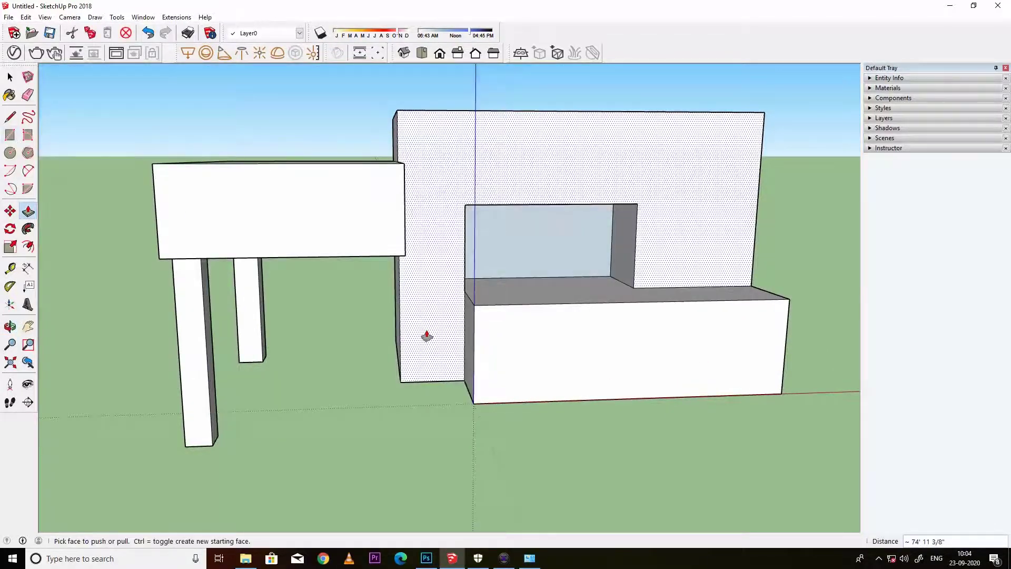
pyautogui.scroll(-3, 432, 319)
pyautogui.scroll(-2, 379, 339)
pyautogui.moveTo(300, 369)
pyautogui.mouseDown(button='middle')
pyautogui.moveTo(565, 339)
pyautogui.moveTo(331, 359)
pyautogui.moveTo(606, 255)
pyautogui.moveTo(399, 271)
pyautogui.moveTo(230, 190)
pyautogui.moveTo(117, 429)
pyautogui.moveTo(490, 379)
pyautogui.moveTo(653, 379)
pyautogui.moveTo(639, 411)
pyautogui.moveTo(498, 415)
pyautogui.moveTo(470, 427)
pyautogui.mouseUp(button='middle')
pyautogui.press('p')
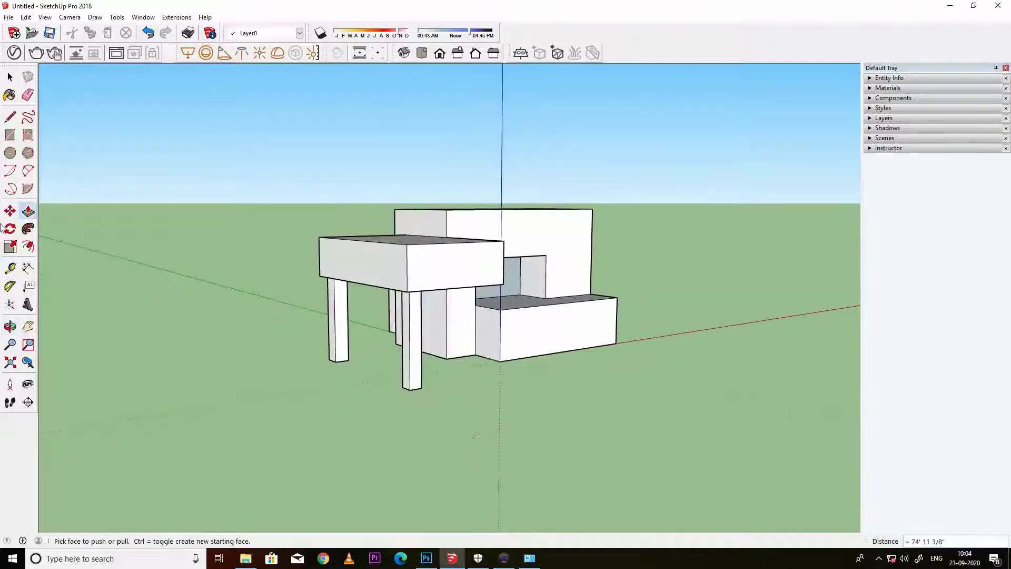
pyautogui.click(10, 137)
# Step: Draw a large rectangle on the ground surrounding the house
pyautogui.click(263, 315)
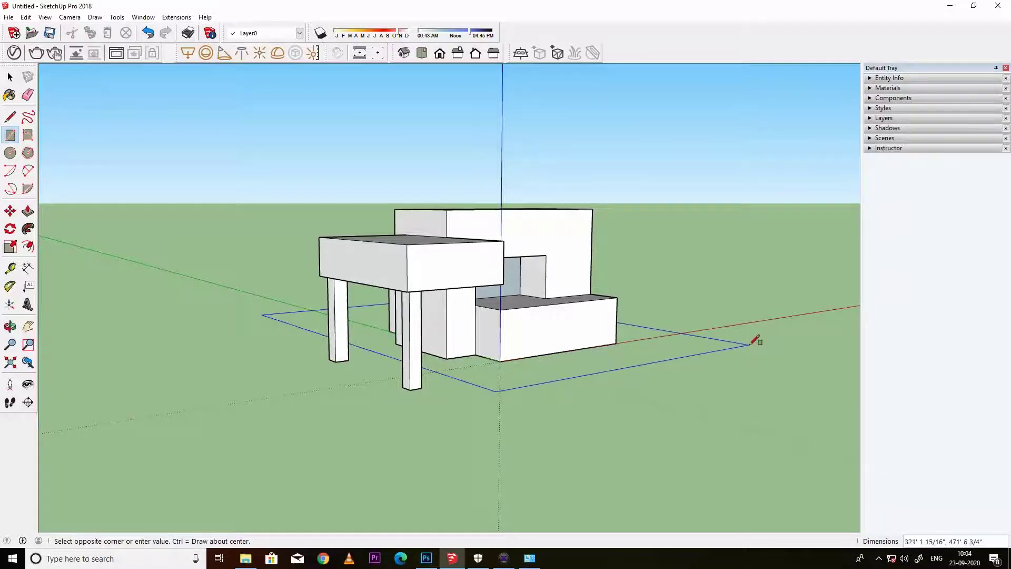
pyautogui.click(695, 350)
pyautogui.moveTo(512, 453)
pyautogui.mouseDown(button='middle')
pyautogui.moveTo(355, 430)
pyautogui.moveTo(277, 495)
pyautogui.moveTo(355, 468)
pyautogui.moveTo(648, 408)
pyautogui.mouseUp(button='middle')
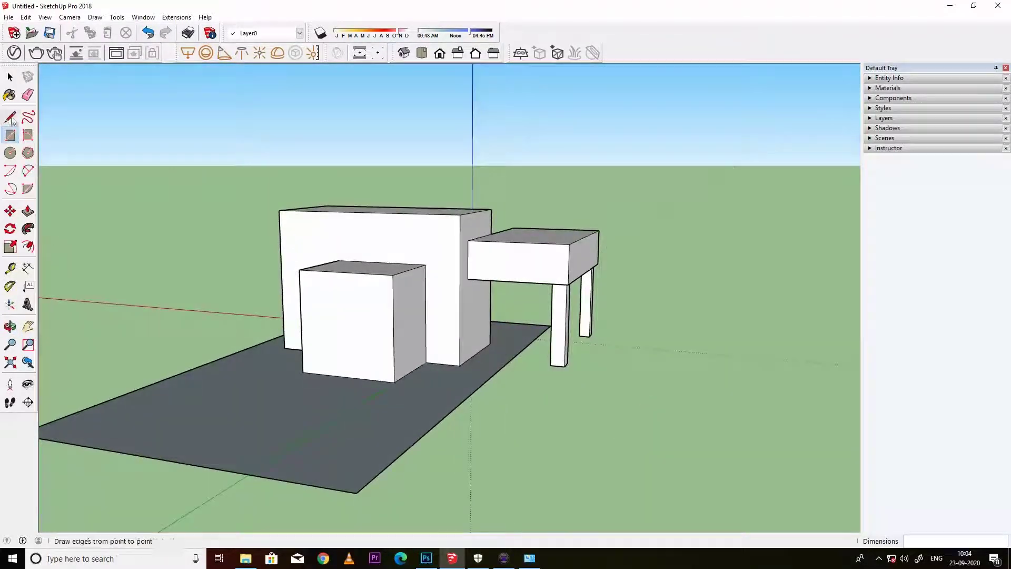
pyautogui.click(10, 78)
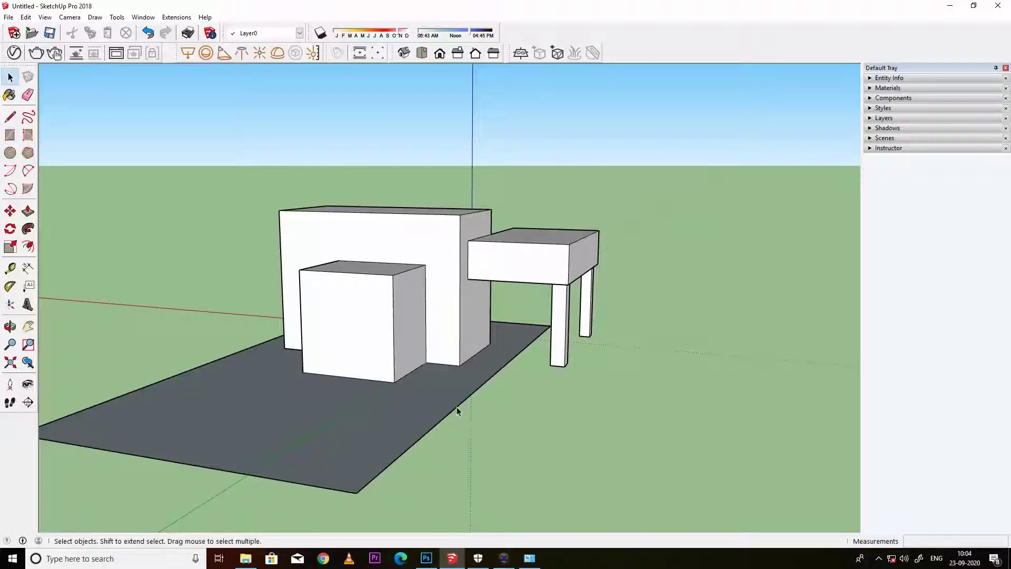
pyautogui.moveTo(467, 421); pyautogui.dragTo(490, 384, button='middle')
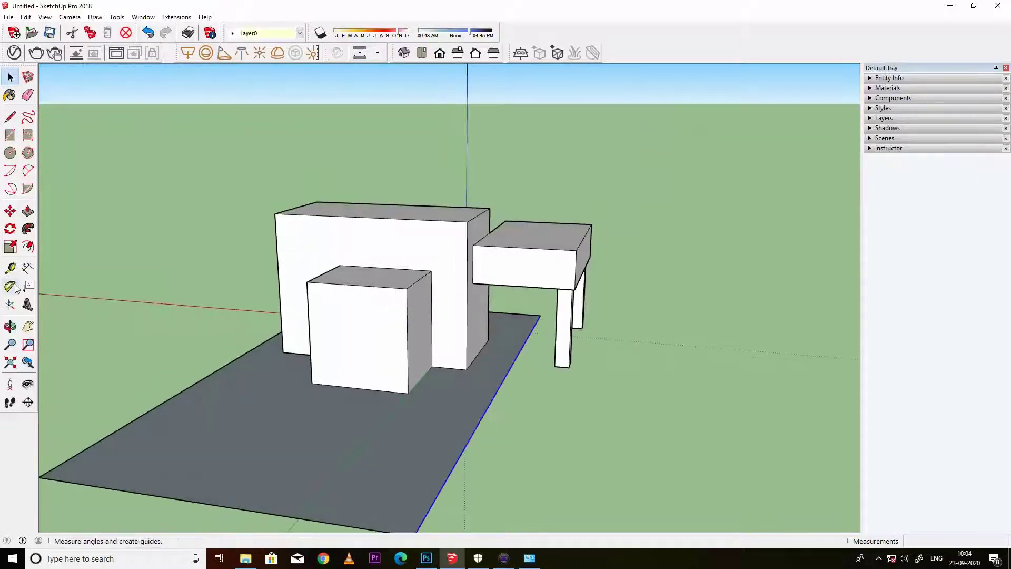
# Step: Move the floor rectangle's outer edge outward to widen it under the cantilever's columns
pyautogui.click(11, 212)
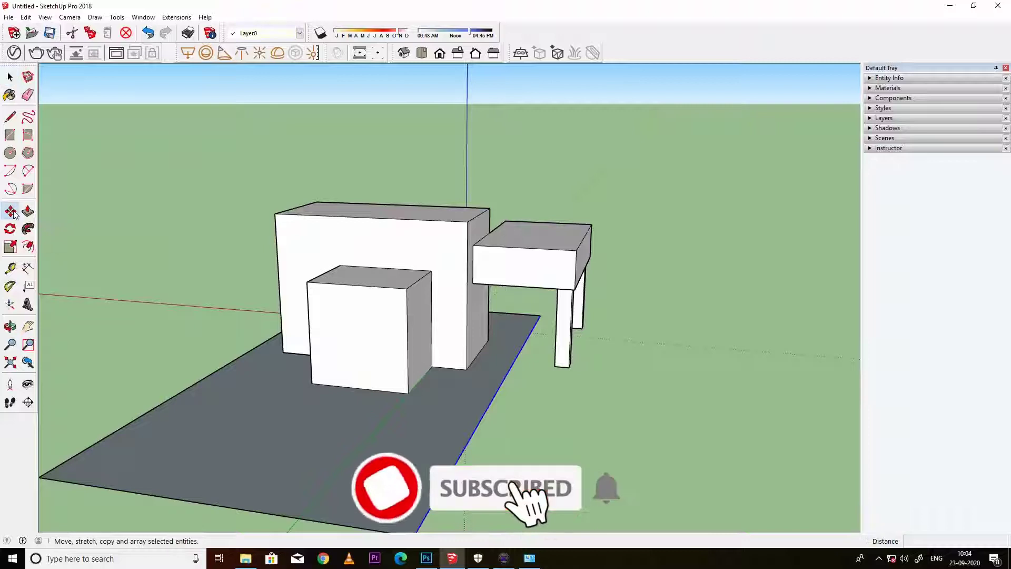
pyautogui.click(487, 406)
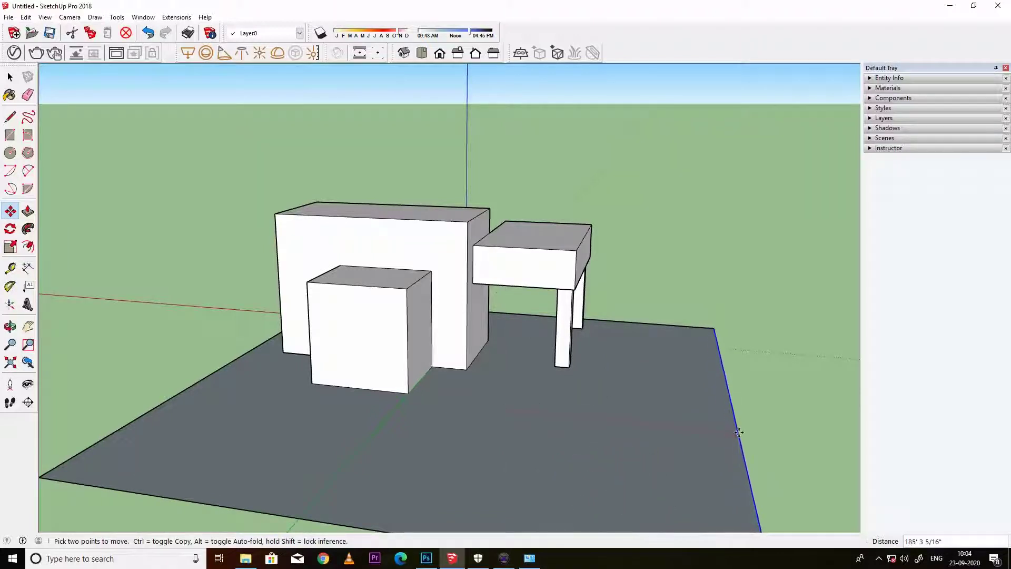
pyautogui.click(738, 433)
pyautogui.moveTo(739, 433); pyautogui.dragTo(227, 416, button='middle')
pyautogui.press('space')
pyautogui.moveTo(533, 448)
pyautogui.mouseDown(button='middle')
pyautogui.moveTo(472, 323)
pyautogui.moveTo(479, 294)
pyautogui.moveTo(530, 354)
pyautogui.moveTo(478, 188)
pyautogui.moveTo(485, 209)
pyautogui.moveTo(371, 252)
pyautogui.mouseUp(button='middle')
# Step: Push/pull the large floor face down 52' 10" into a thick base slab
pyautogui.click(329, 236)
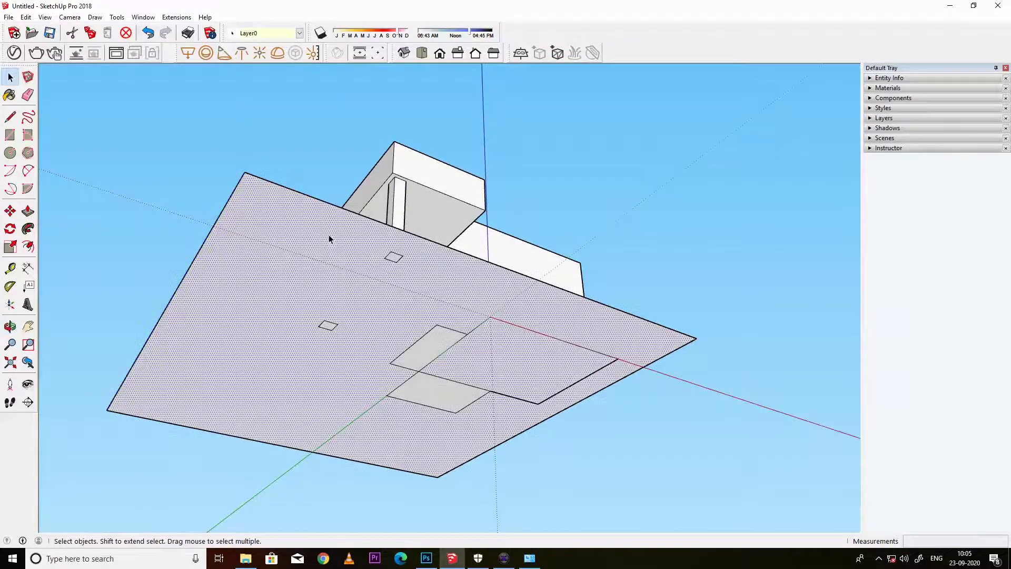
pyautogui.click(28, 211)
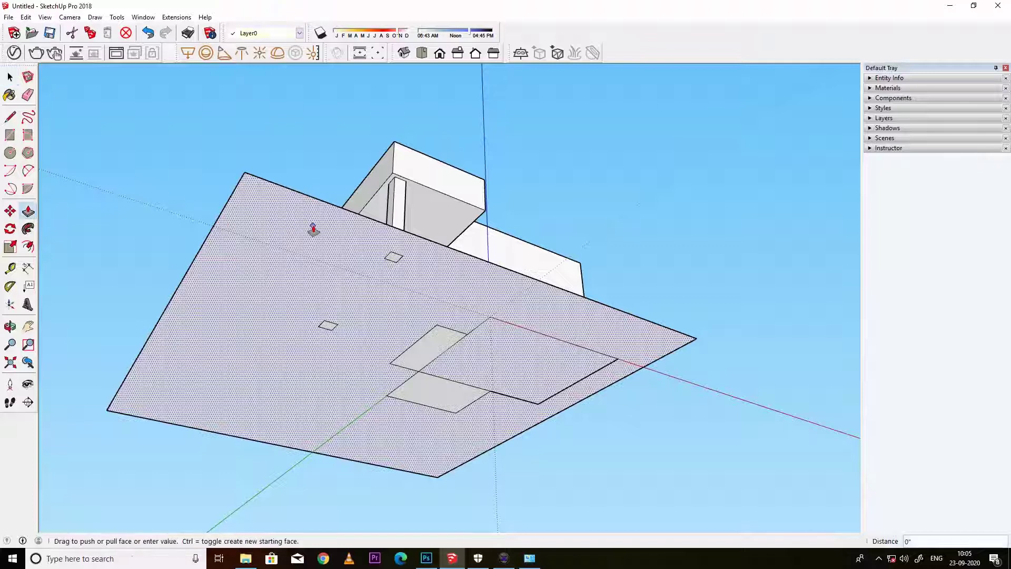
pyautogui.click(313, 225)
pyautogui.click(309, 293)
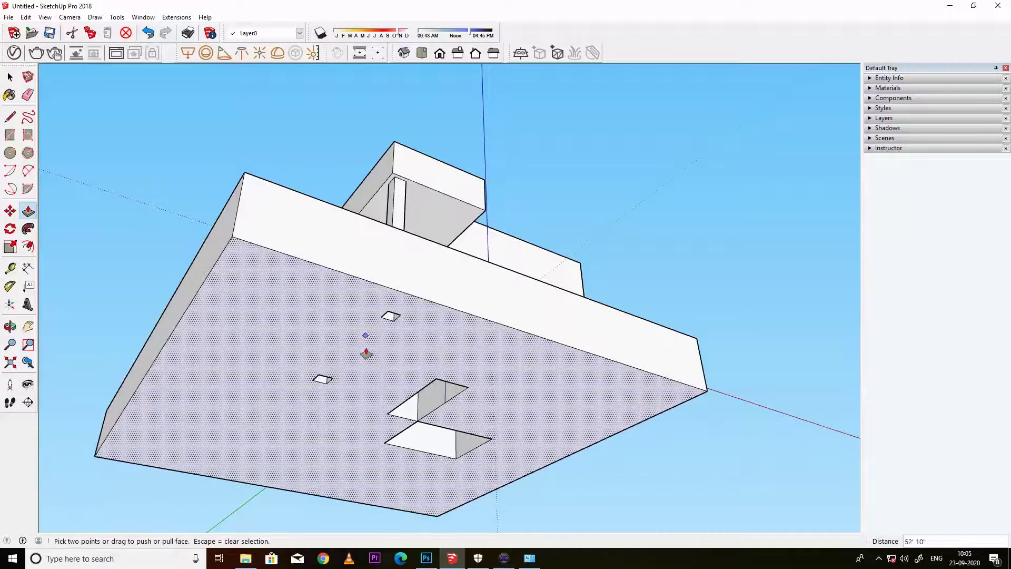
# Step: Orbit and zoom out to review the house sitting on its slab from several angles
pyautogui.moveTo(365, 343); pyautogui.dragTo(498, 399, button='middle')
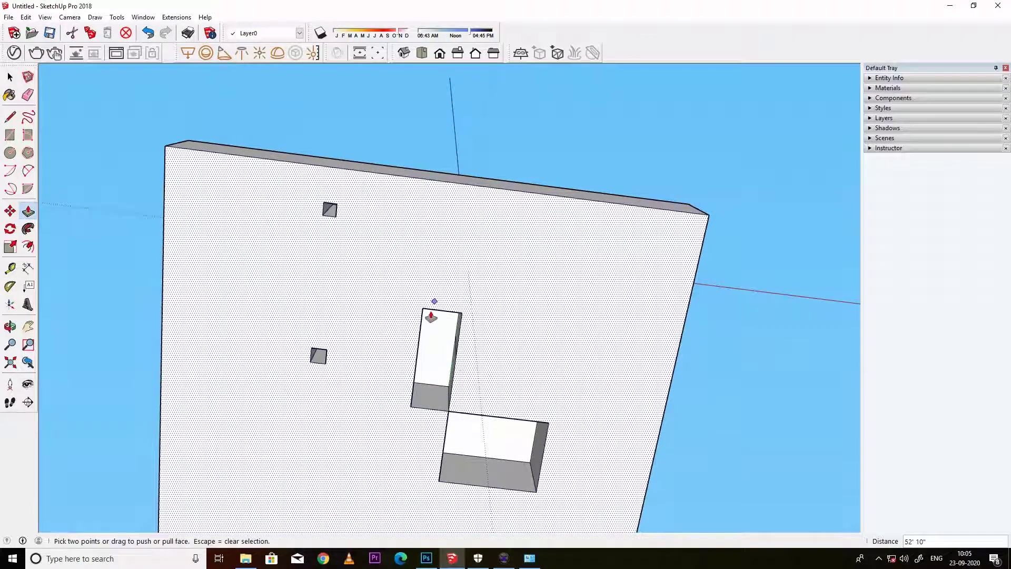
pyautogui.moveTo(494, 333)
pyautogui.mouseDown(button='middle')
pyautogui.moveTo(409, 450)
pyautogui.moveTo(537, 459)
pyautogui.moveTo(362, 418)
pyautogui.moveTo(365, 378)
pyautogui.moveTo(628, 454)
pyautogui.moveTo(314, 448)
pyautogui.moveTo(472, 408)
pyautogui.moveTo(422, 409)
pyautogui.moveTo(355, 379)
pyautogui.moveTo(711, 361)
pyautogui.moveTo(318, 366)
pyautogui.moveTo(790, 377)
pyautogui.moveTo(696, 364)
pyautogui.moveTo(498, 373)
pyautogui.moveTo(282, 408)
pyautogui.moveTo(260, 440)
pyautogui.moveTo(293, 428)
pyautogui.moveTo(327, 454)
pyautogui.mouseUp(button='middle')
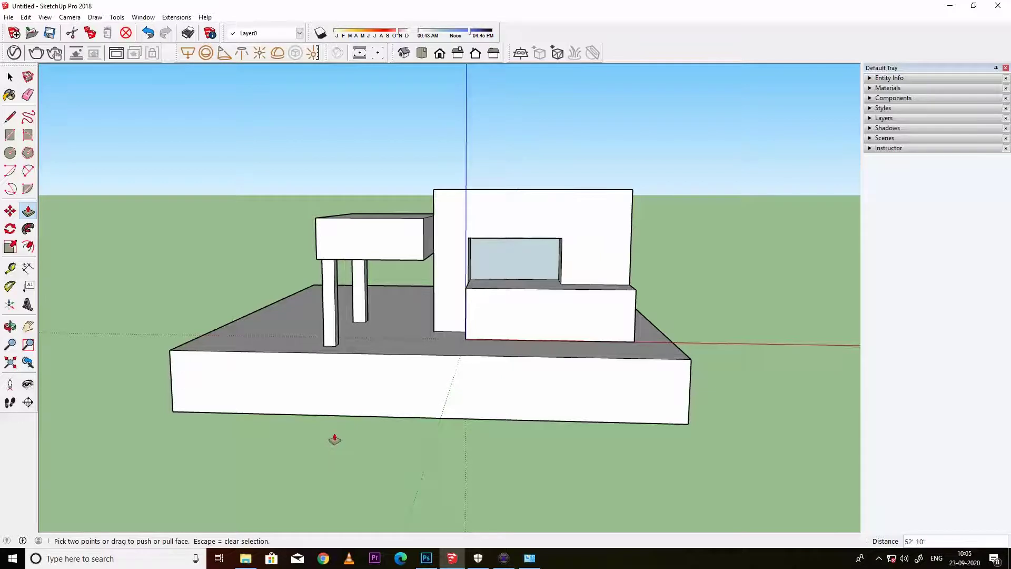
pyautogui.moveTo(386, 327)
pyautogui.mouseDown(button='middle')
pyautogui.moveTo(348, 354)
pyautogui.moveTo(603, 384)
pyautogui.moveTo(429, 345)
pyautogui.moveTo(382, 349)
pyautogui.moveTo(614, 359)
pyautogui.mouseUp(button='middle')
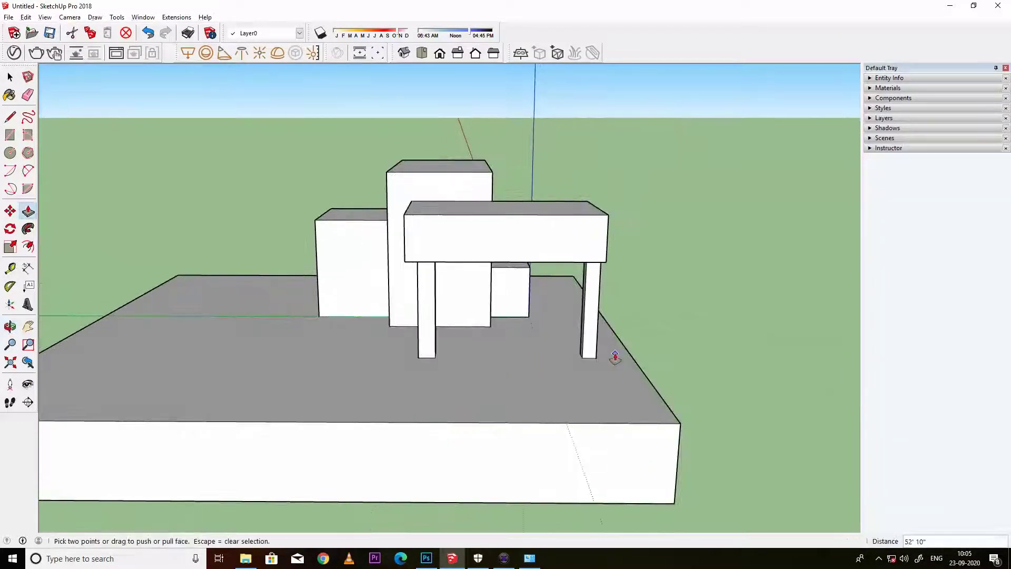
pyautogui.scroll(-2, 505, 371)
pyautogui.scroll(-1, 478, 381)
pyautogui.moveTo(247, 392)
pyautogui.mouseDown(button='middle')
pyautogui.moveTo(604, 397)
pyautogui.moveTo(236, 441)
pyautogui.moveTo(707, 413)
pyautogui.moveTo(702, 424)
pyautogui.mouseUp(button='middle')
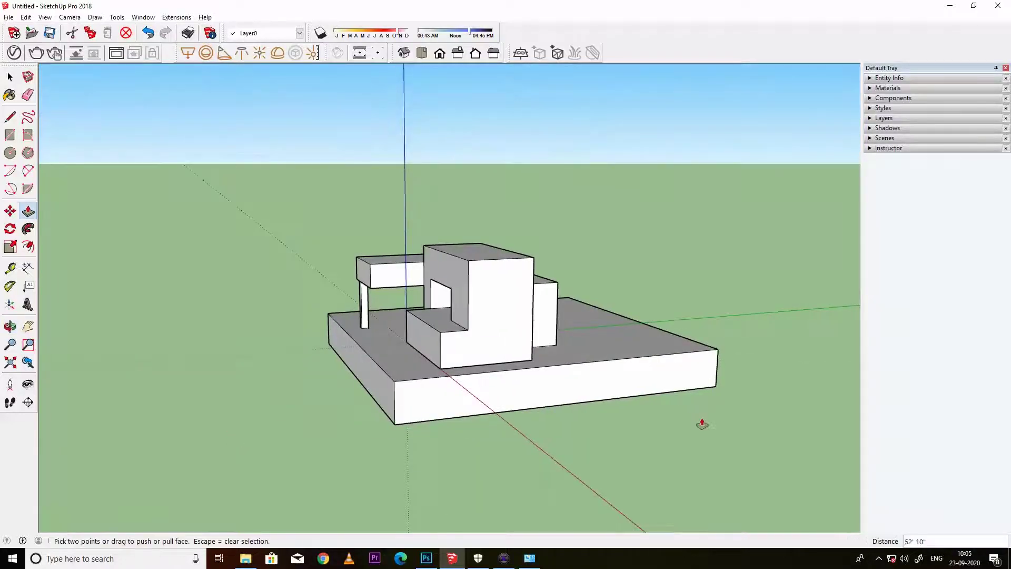